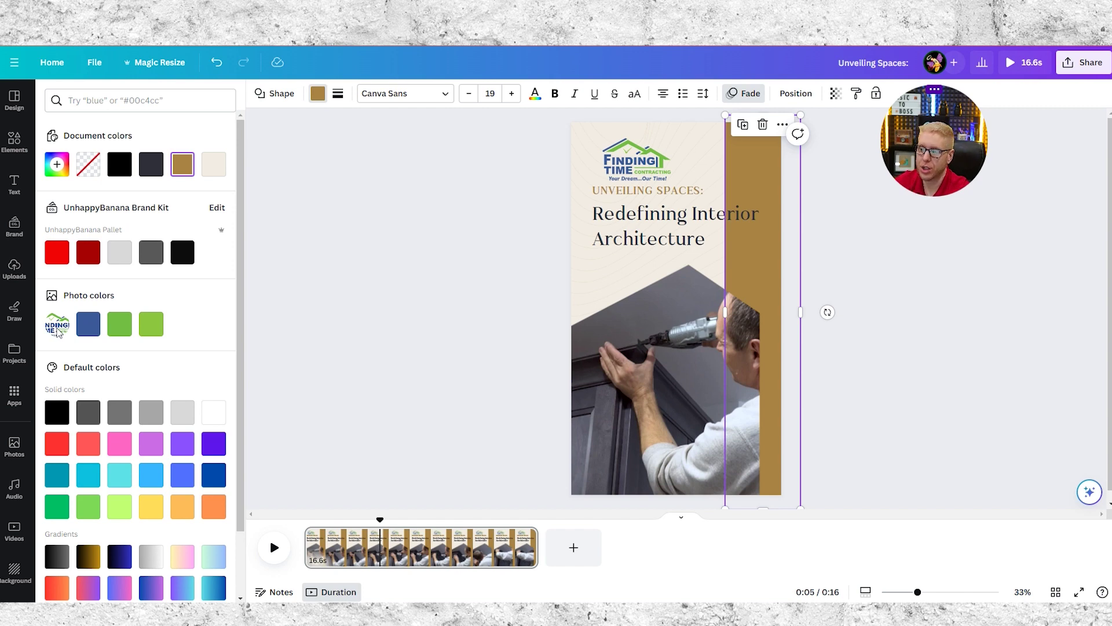
Step: Recolour the gold vertical strip with the blue from the logo's photo colours
left_click(88, 324)
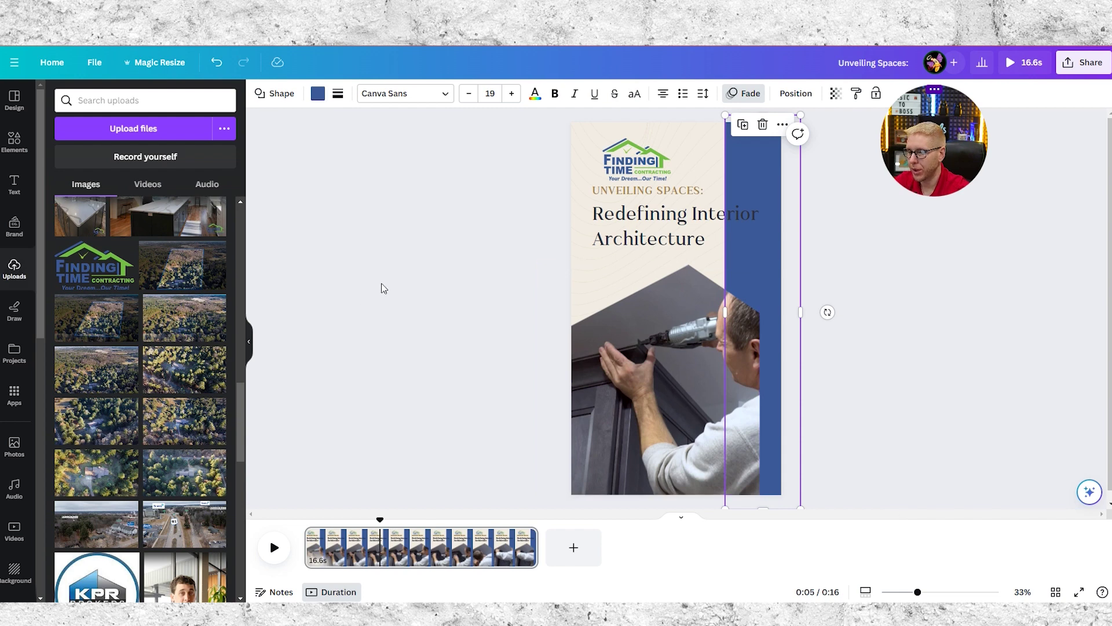
left_click(381, 288)
Step: Shrink the "Redefining Interior Architecture" heading to size 67.6 and position it on the cream area beside the blue strip
left_click(767, 229)
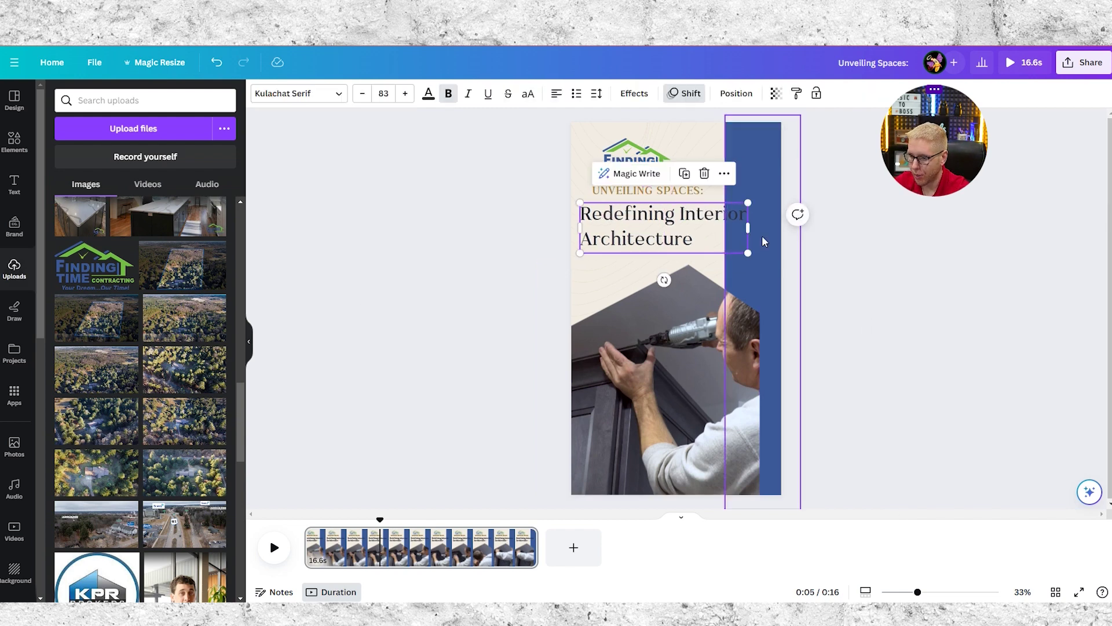
left_click_drag(741, 253, 718, 244)
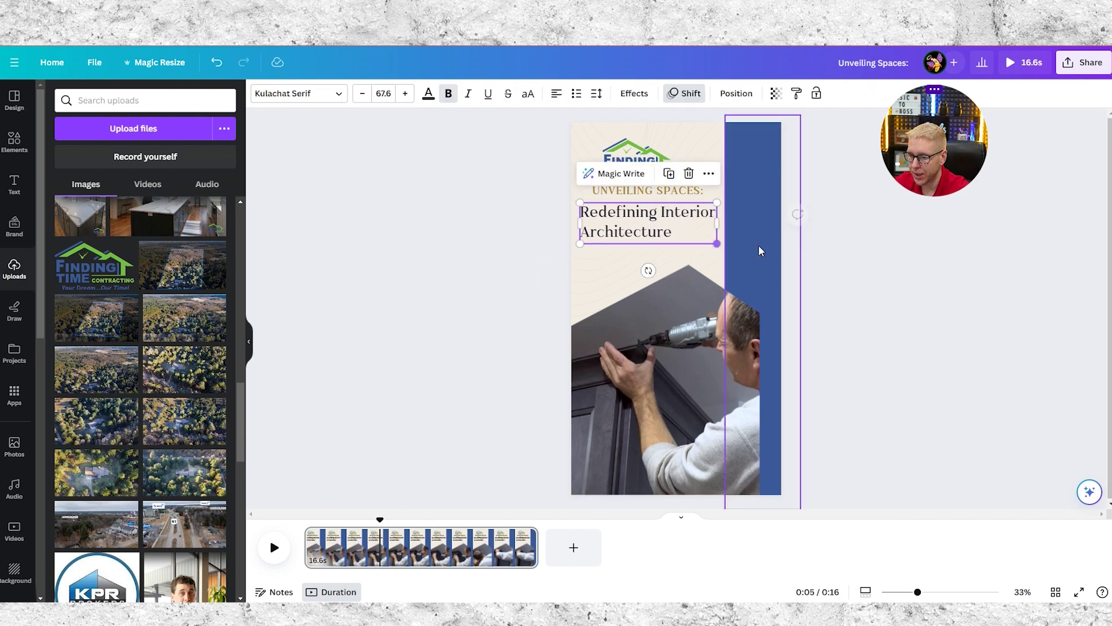
left_click(912, 248)
left_click_drag(635, 224, 658, 219)
Step: Replace "Interior Architecture" in the heading with "Your Kitchen" so it reads "Redefining Your Kitchen"
double_click(677, 243)
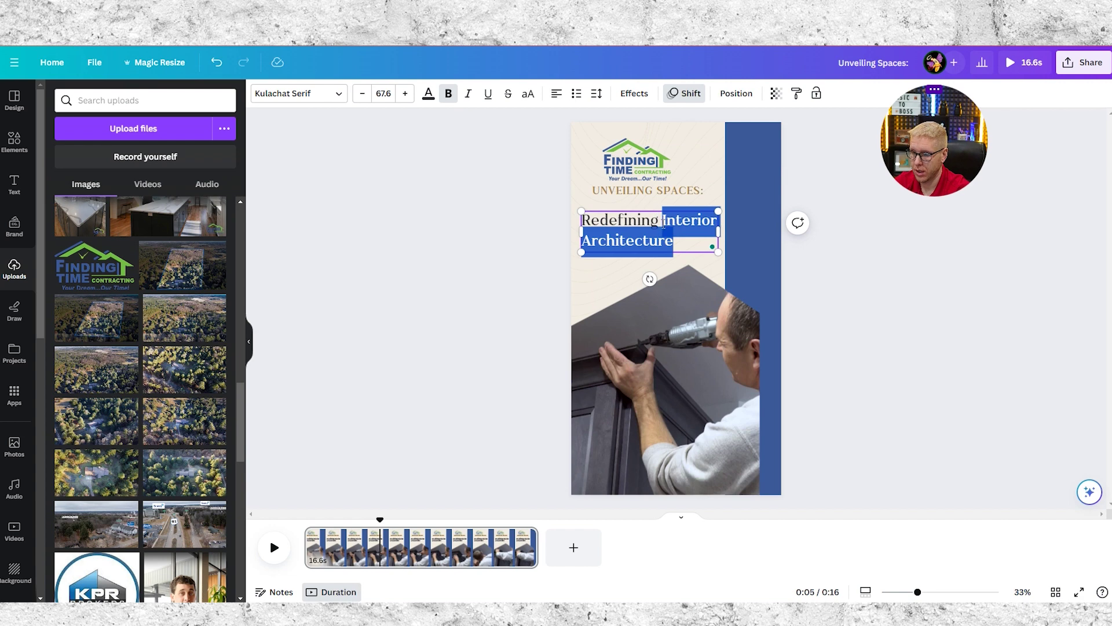
key("BackSpace")
type("Livi")
key("BackSpace")
key("BackSpace")
key("BackSpace")
key("BackSpace")
type("Your K")
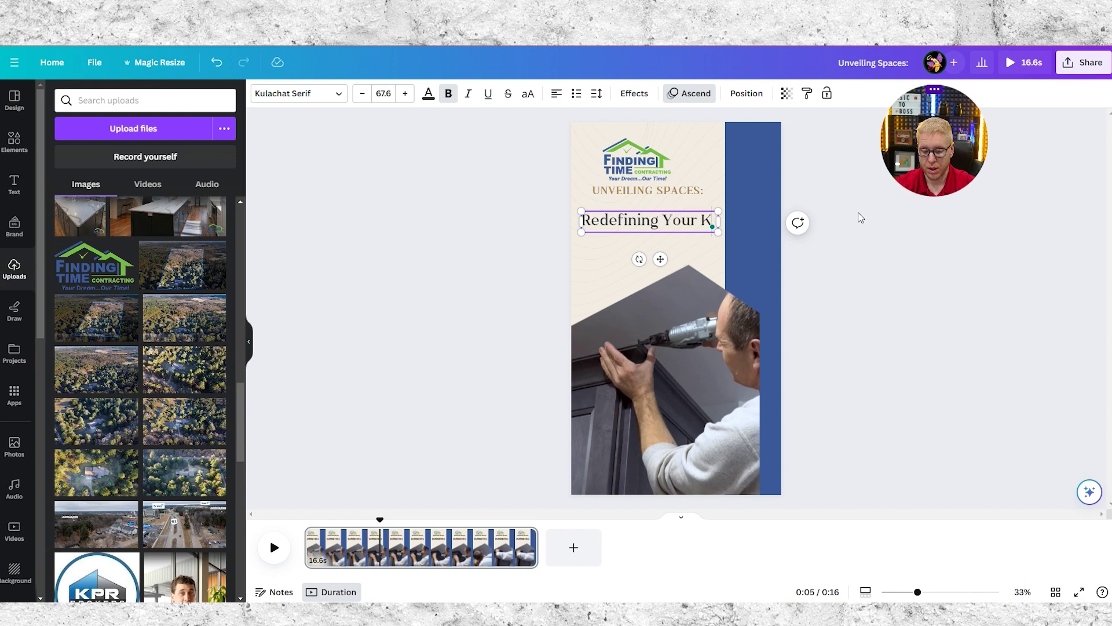
type("itchen")
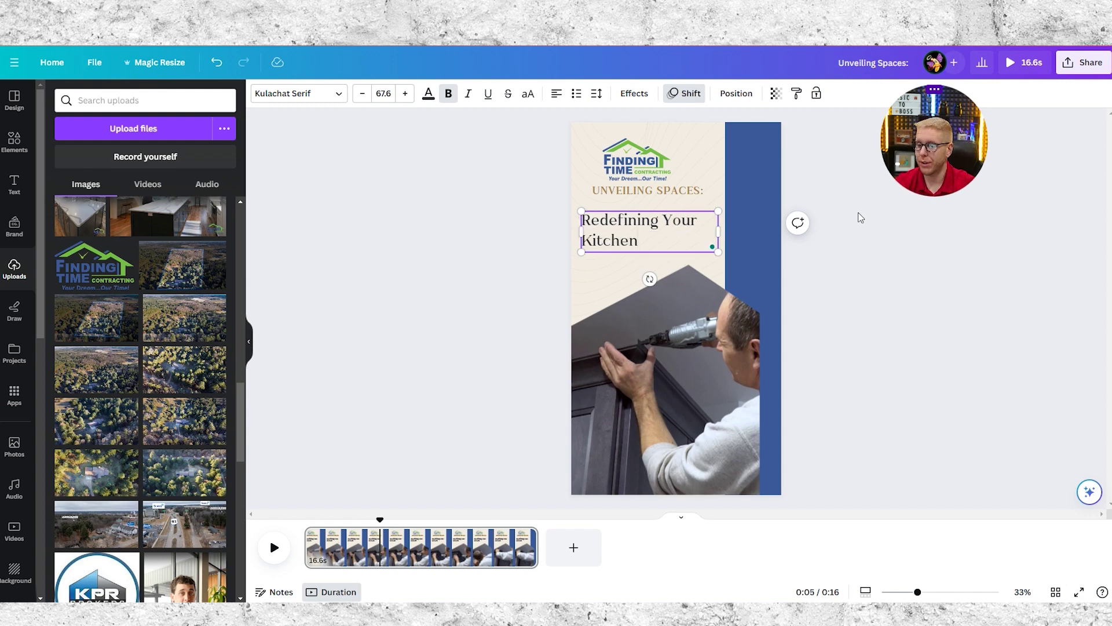
left_click(397, 238)
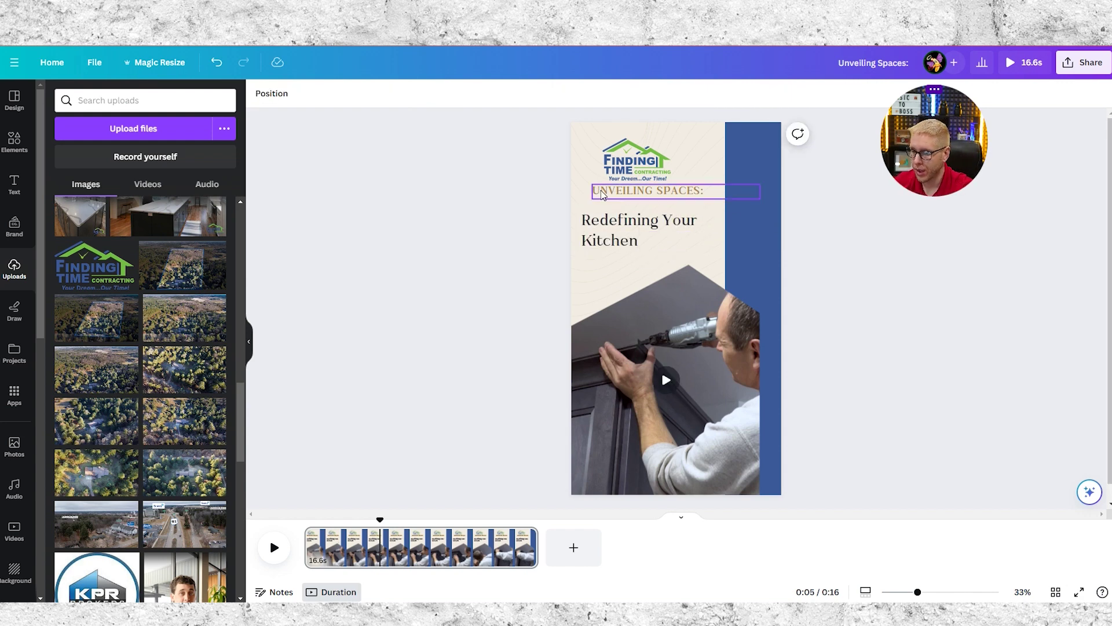
Step: Delete the "UNVEILING SPACES:" subheading and move the "Redefining Your Kitchen" heading up beneath the logo
left_click(668, 194)
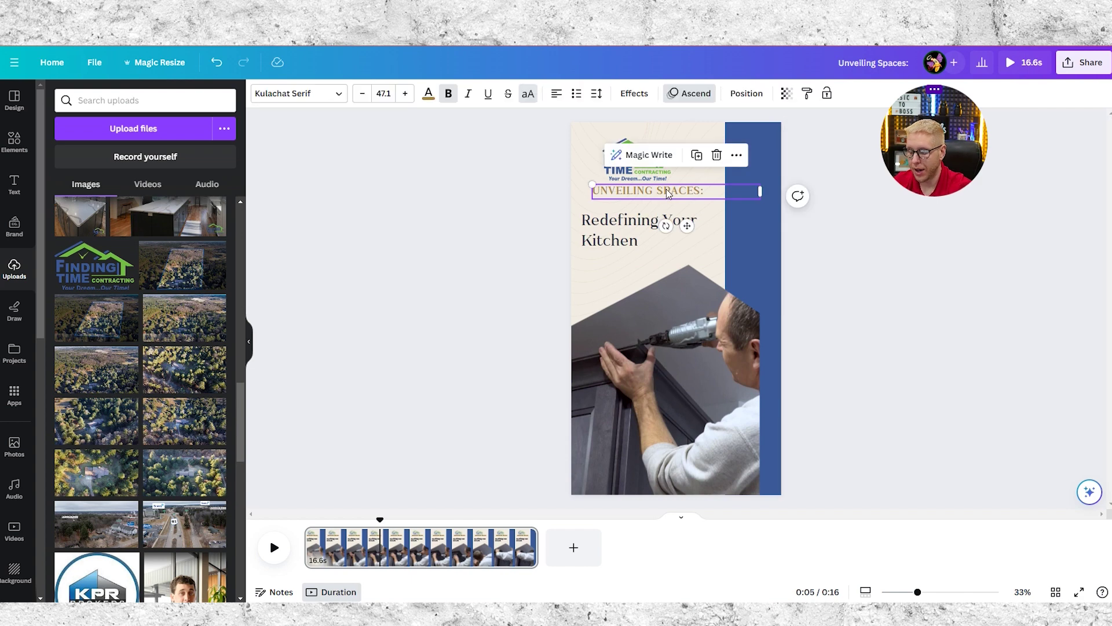
key("Delete")
left_click_drag(625, 222, 627, 199)
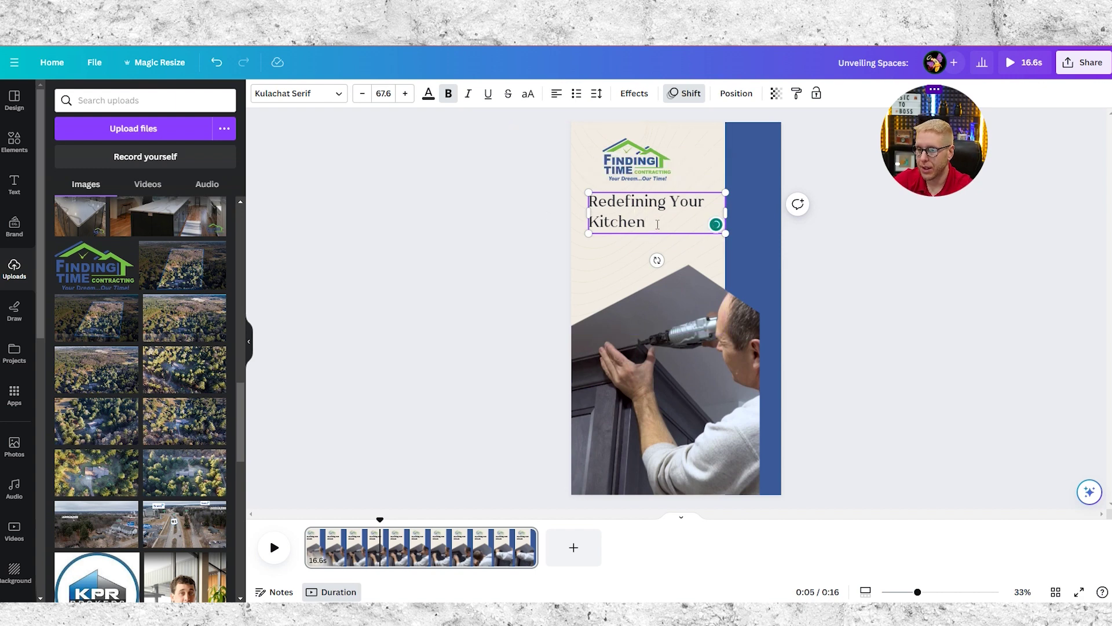
Step: Change the font of the whole "Redefining Your Kitchen" heading to Prompt
left_click_drag(649, 223, 598, 210)
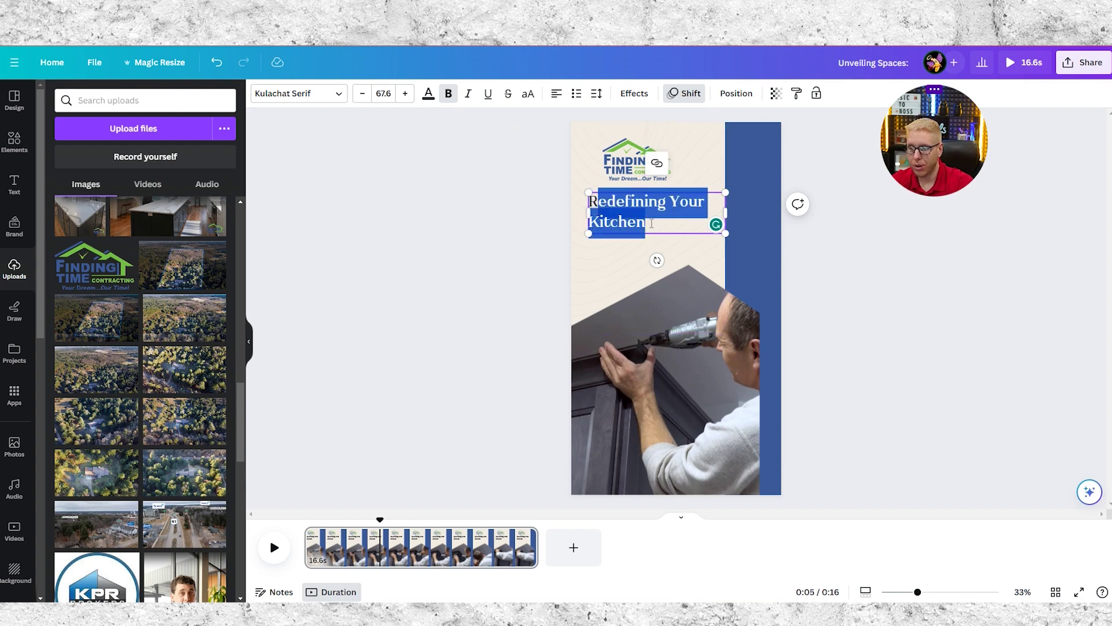
left_click(657, 226)
triple_click(655, 229)
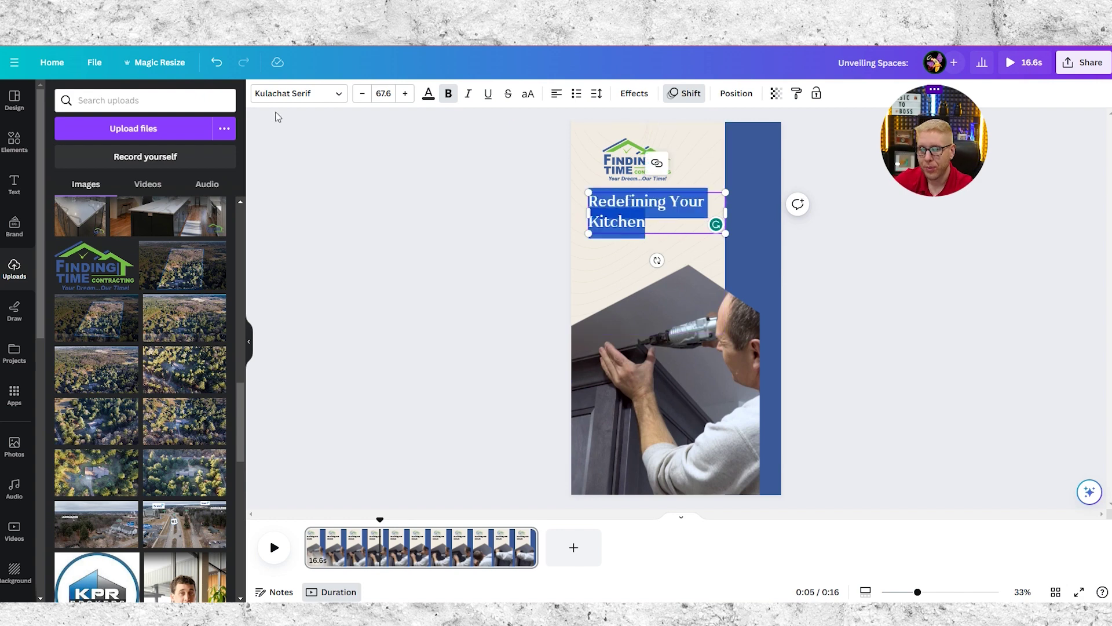
left_click(339, 94)
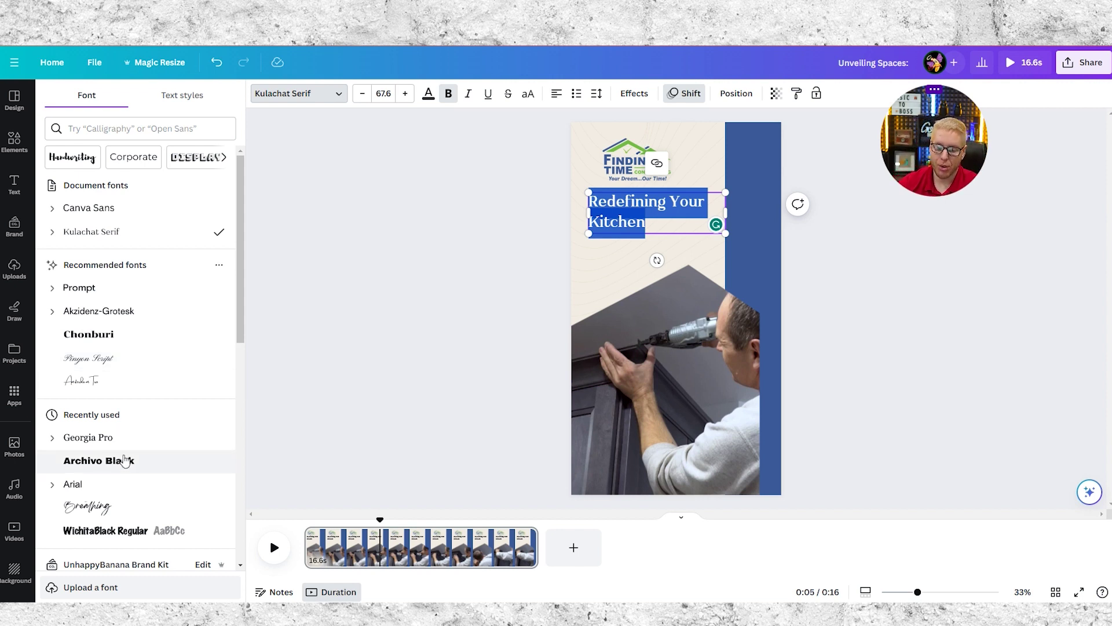
scroll(189, 394, "down", 4)
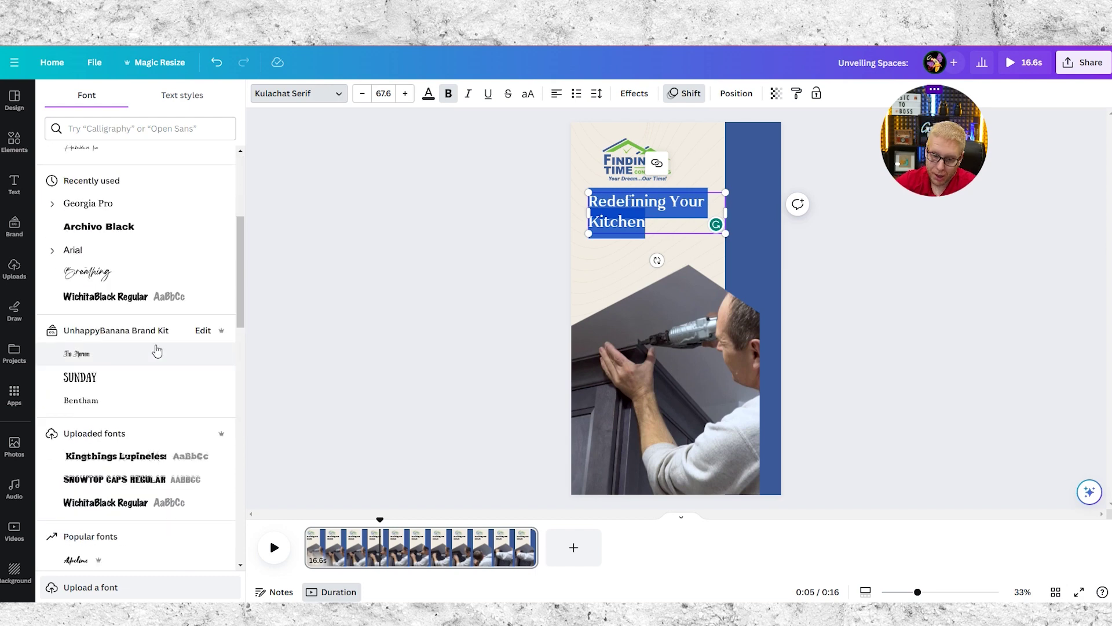
scroll(126, 388, "up", 4)
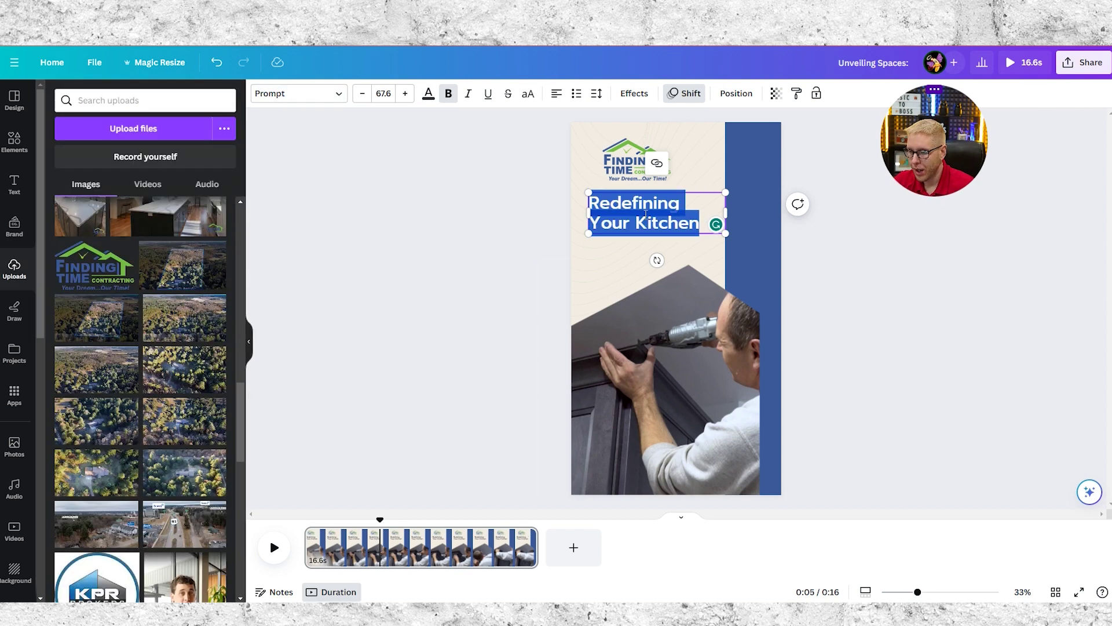
left_click(578, 265)
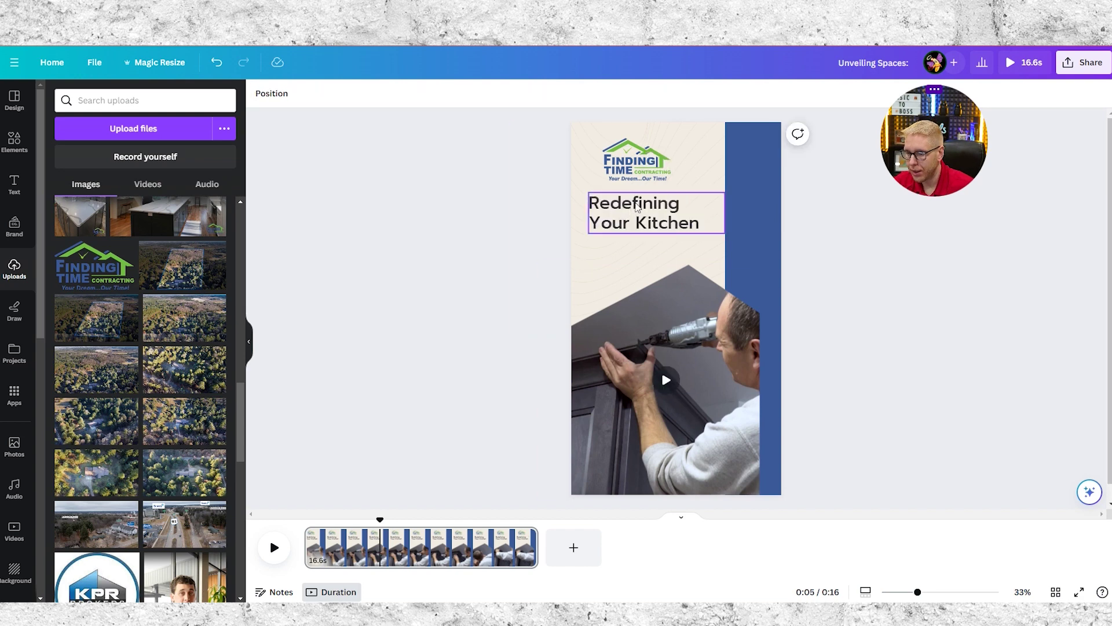
Step: Shrink the "Redefining Your Kitchen" heading to a font size of about 50.9 and reposition it below the logo
left_click(665, 221)
left_click_drag(724, 234, 692, 230)
left_click_drag(632, 199, 636, 204)
Step: Centre-align the "Redefining Your Kitchen" text, then enlarge it slightly and place it centred beneath the logo
double_click(638, 205)
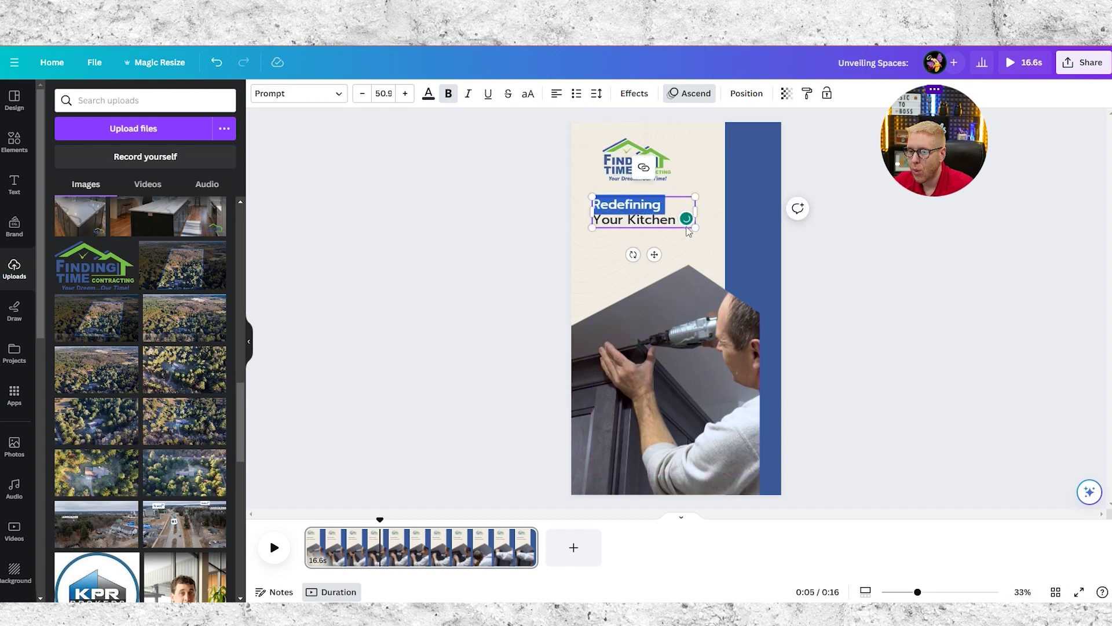
key("ctrl+a")
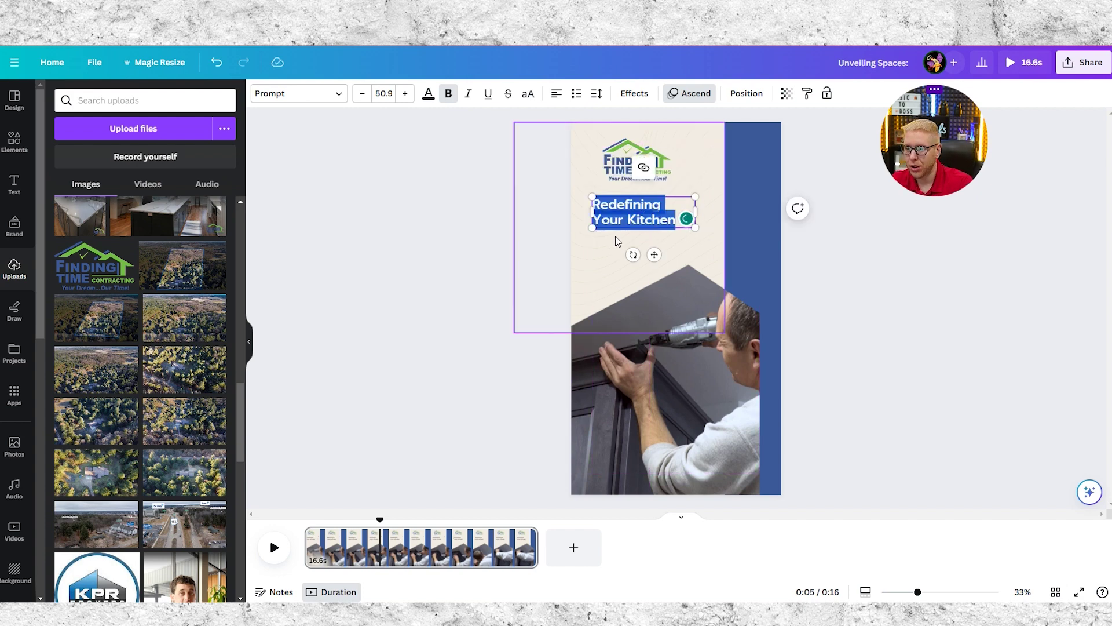
left_click(557, 98)
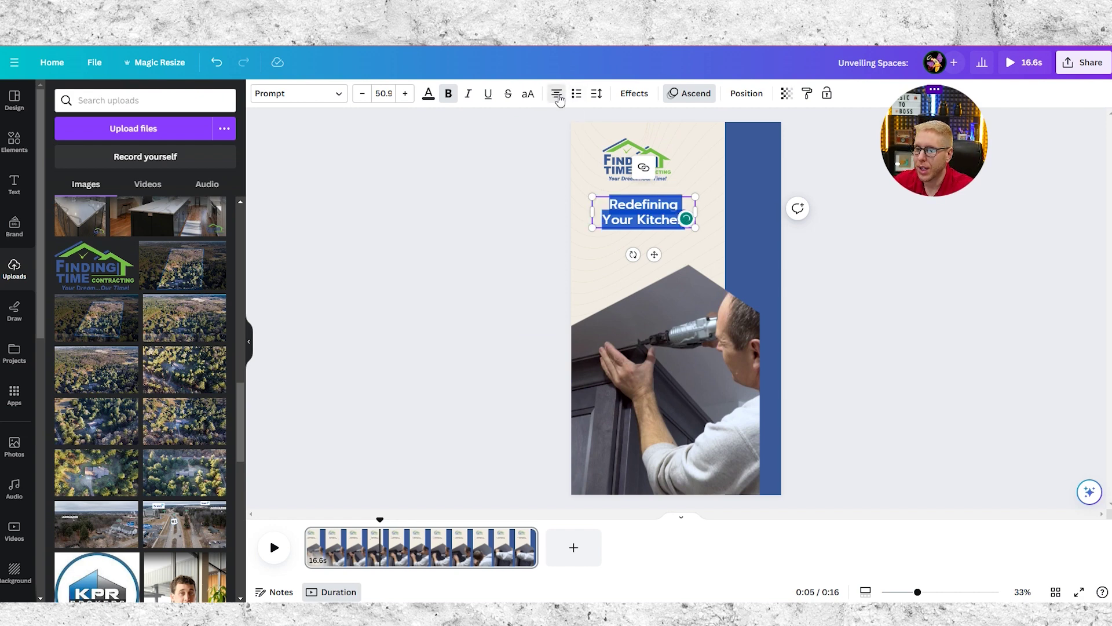
left_click(558, 96)
left_click(558, 96)
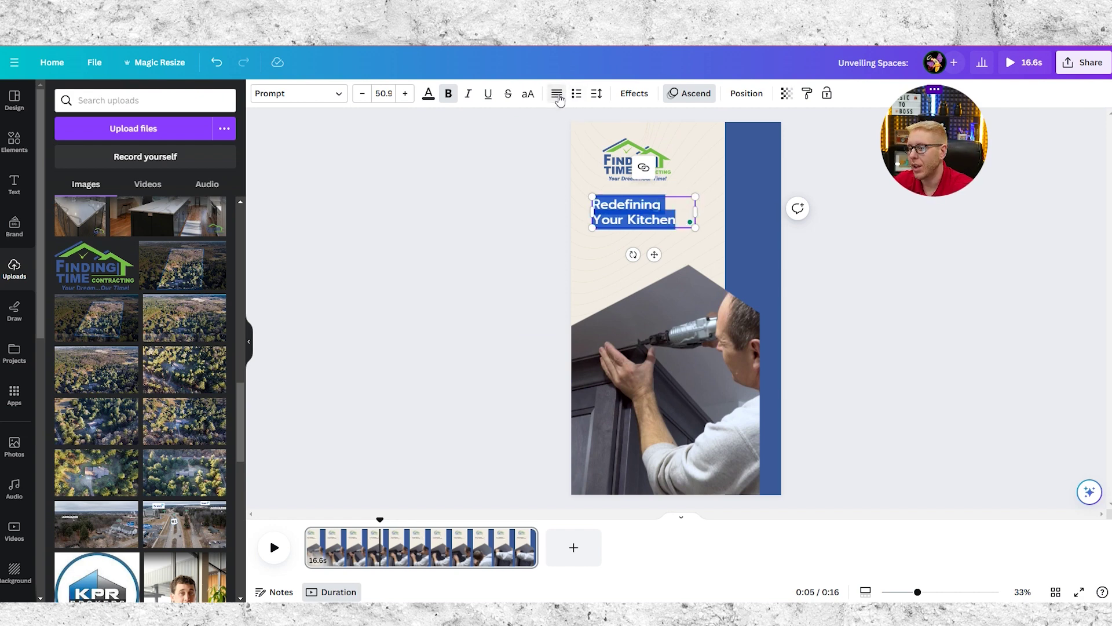
left_click(516, 245)
left_click(646, 219)
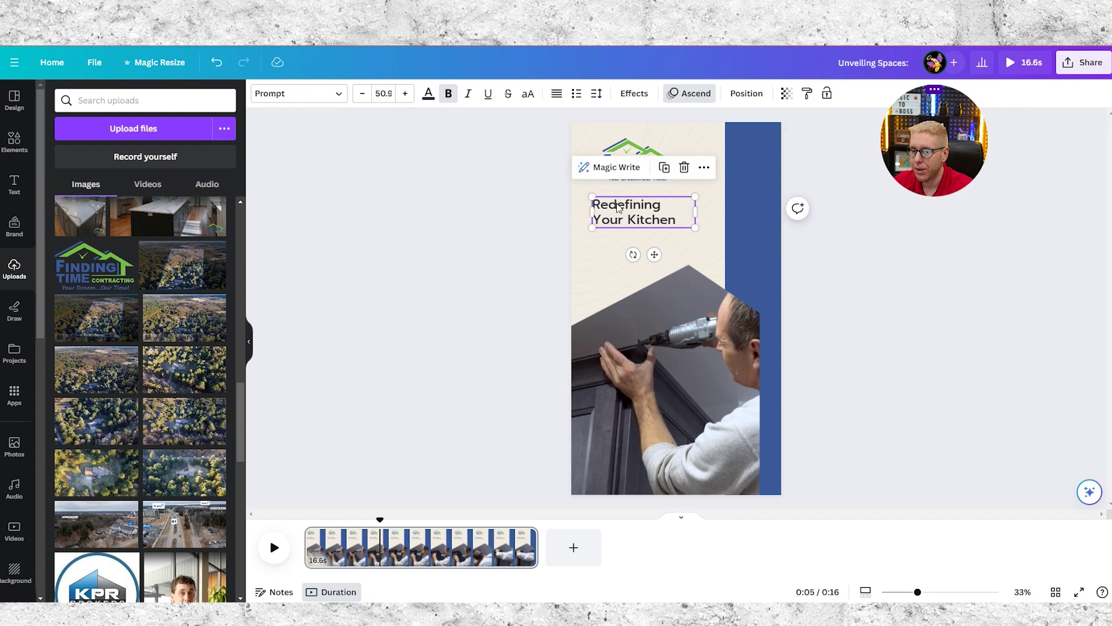
left_click(554, 96)
left_click(557, 96)
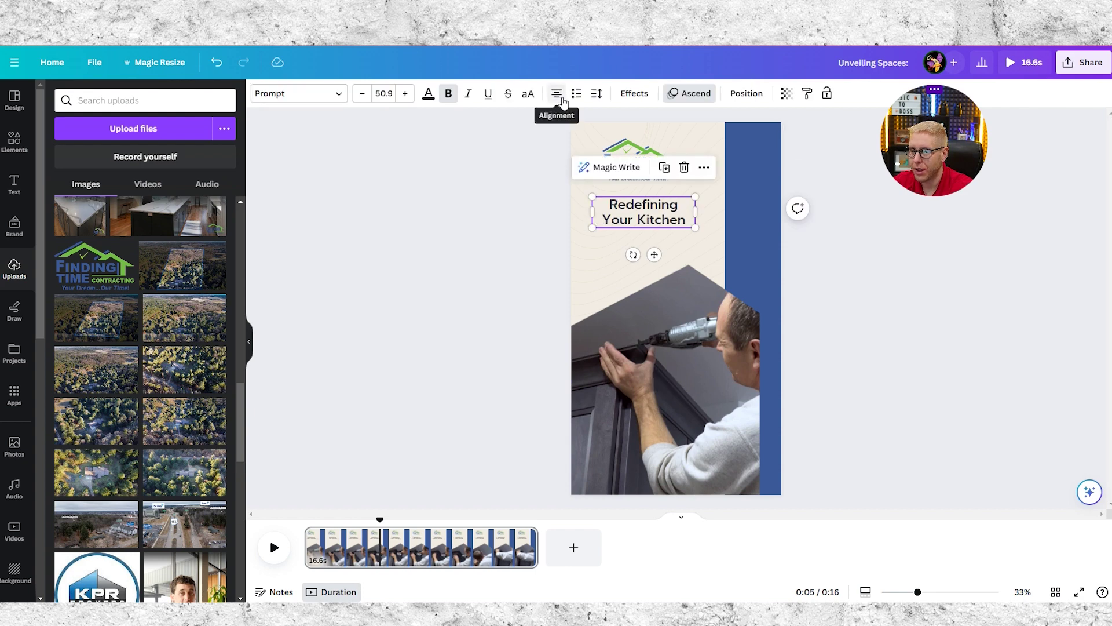
left_click_drag(696, 230, 655, 210)
left_click(948, 284)
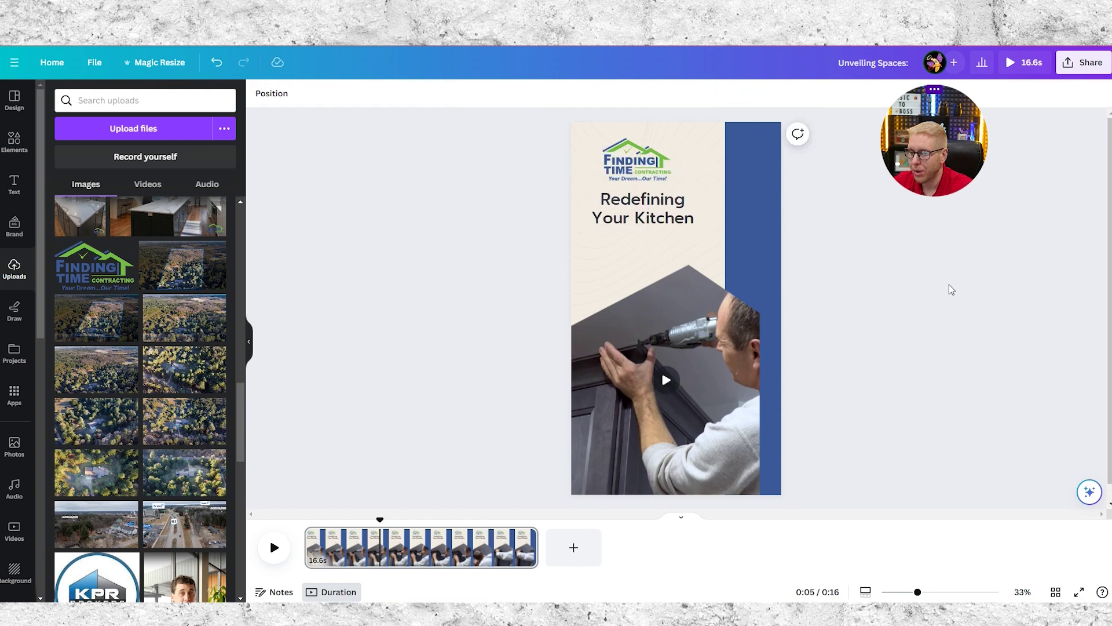
Step: Preview the cabinet installation video in the house-shaped frame and select the cream background graphic
left_click(667, 382)
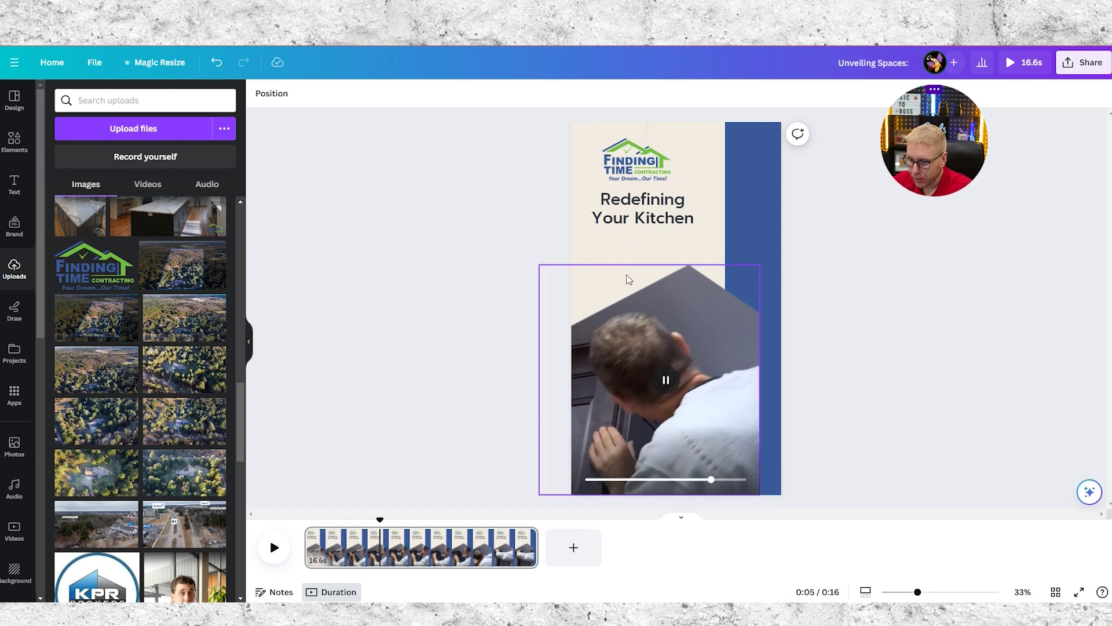
left_click(622, 252)
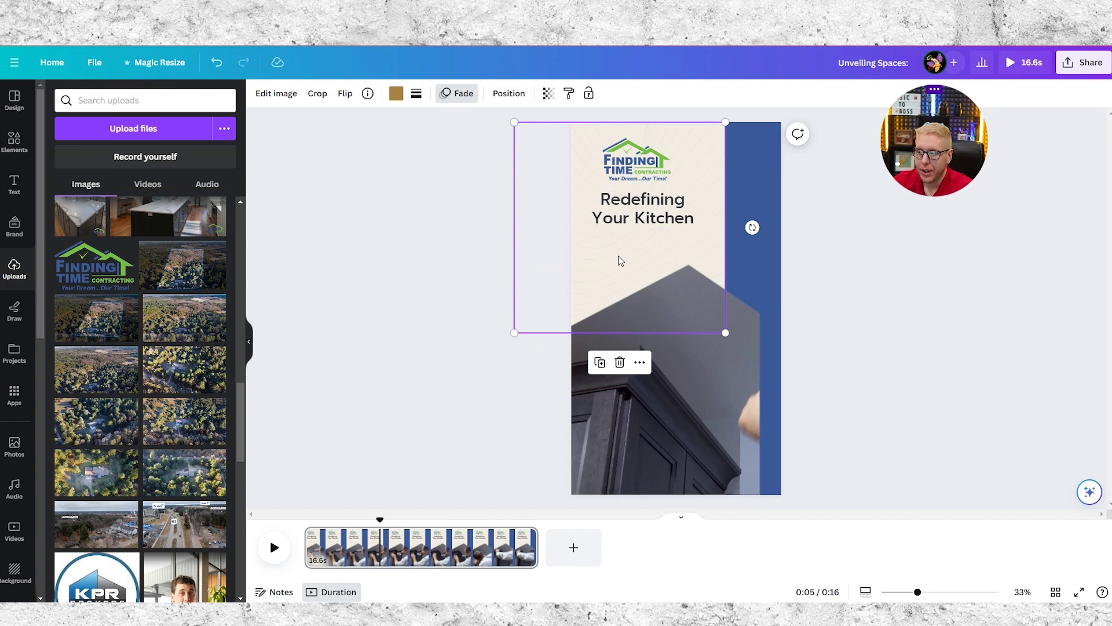
Step: Search the elements library for "kitchen background" and show all the photo results
left_click(13, 142)
left_click(81, 100)
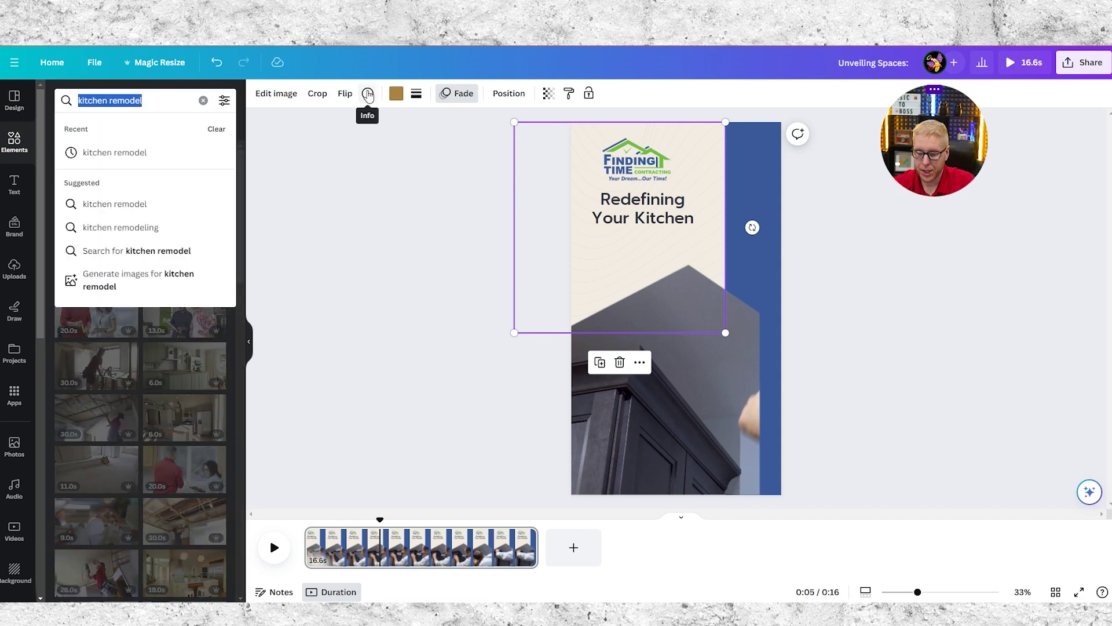
key("BackSpace")
type("kitchen background")
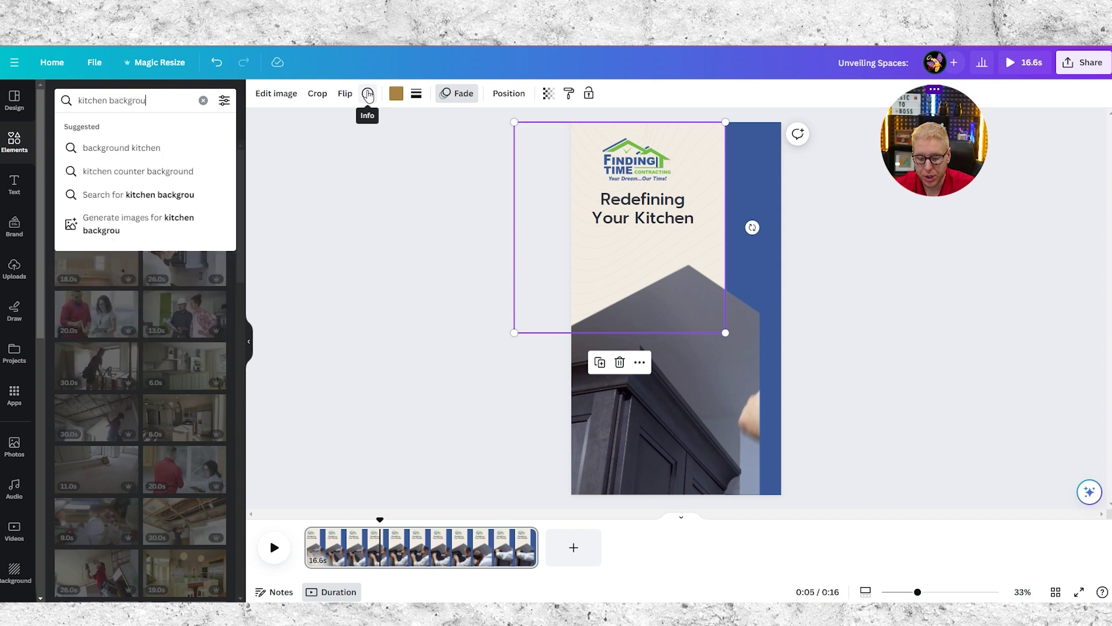
key("Return")
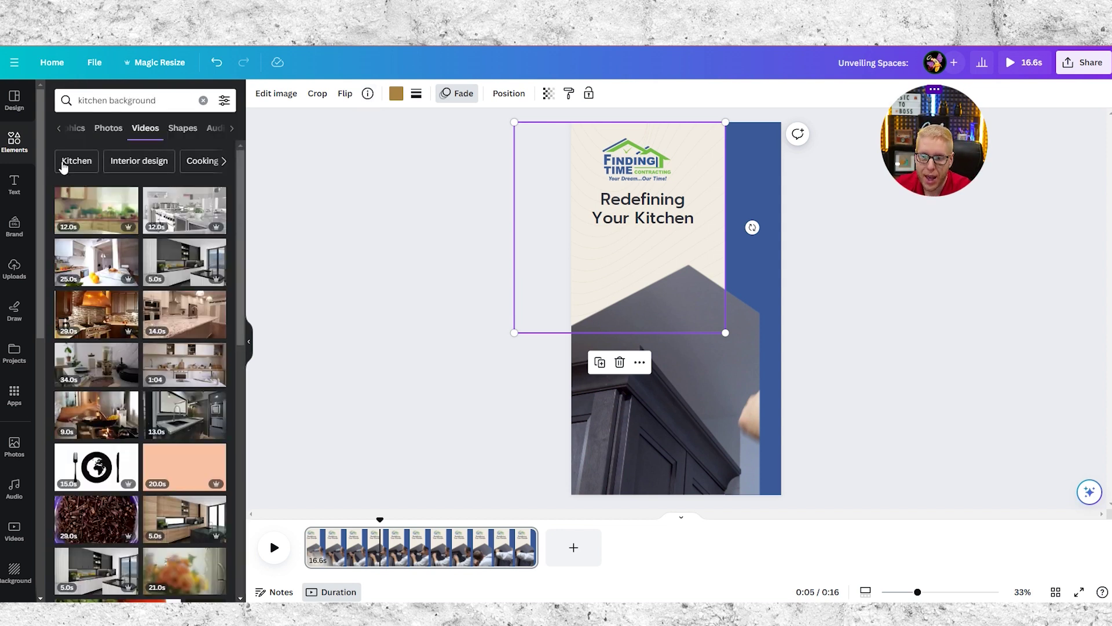
left_click(110, 129)
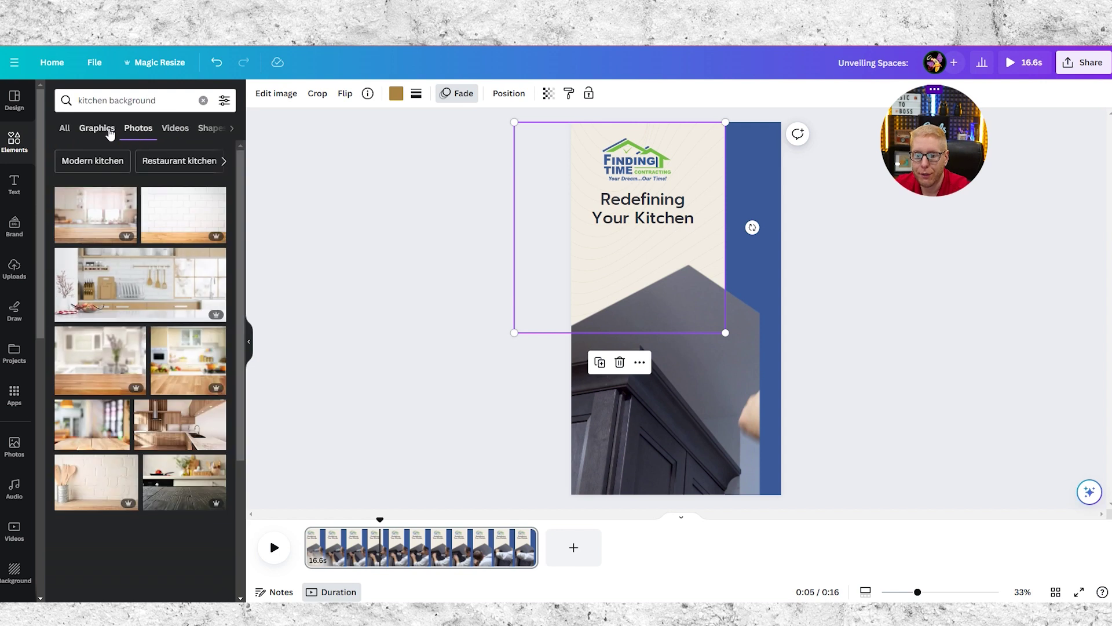
left_click(65, 129)
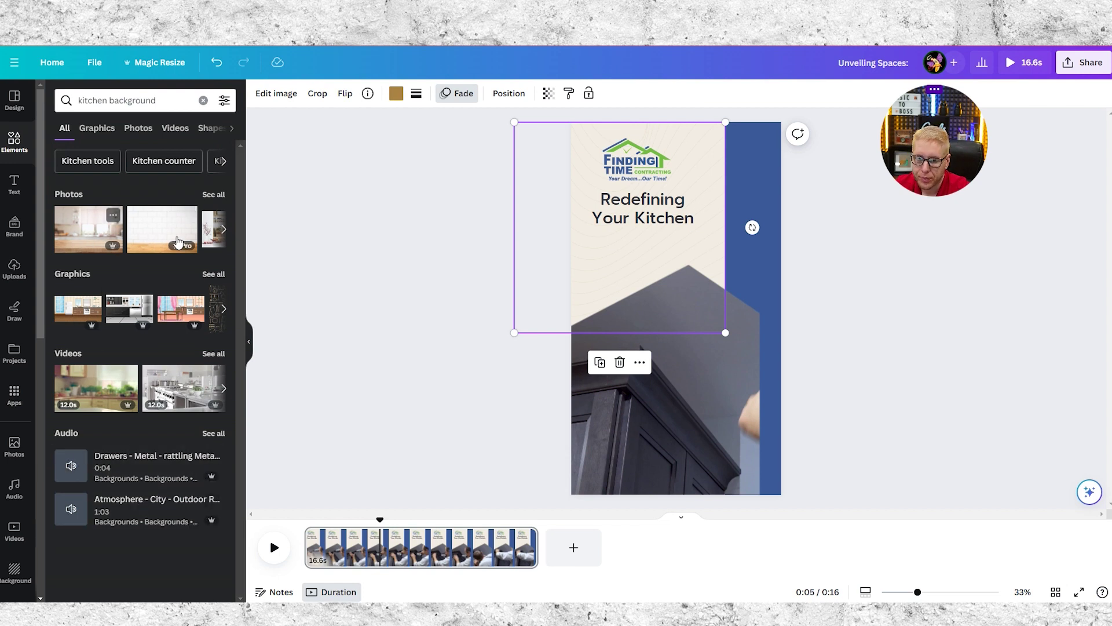
left_click(219, 194)
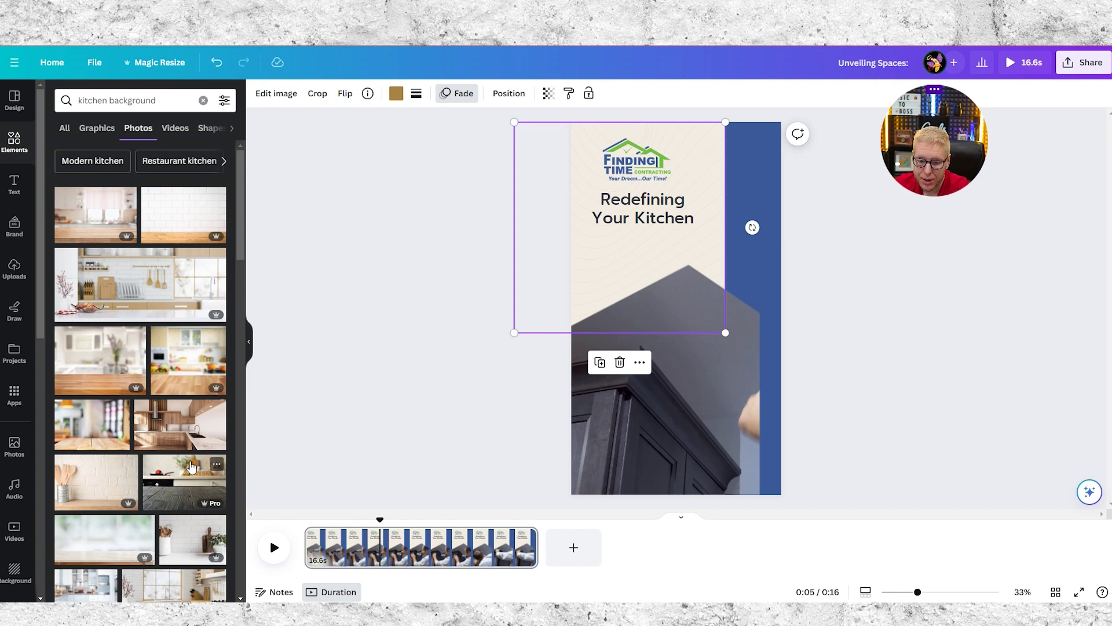
Step: Add the blurred kitchen photo with the dark wooden countertop and place it in the house-shaped frame, replacing the video
scroll(188, 465, "down", 3)
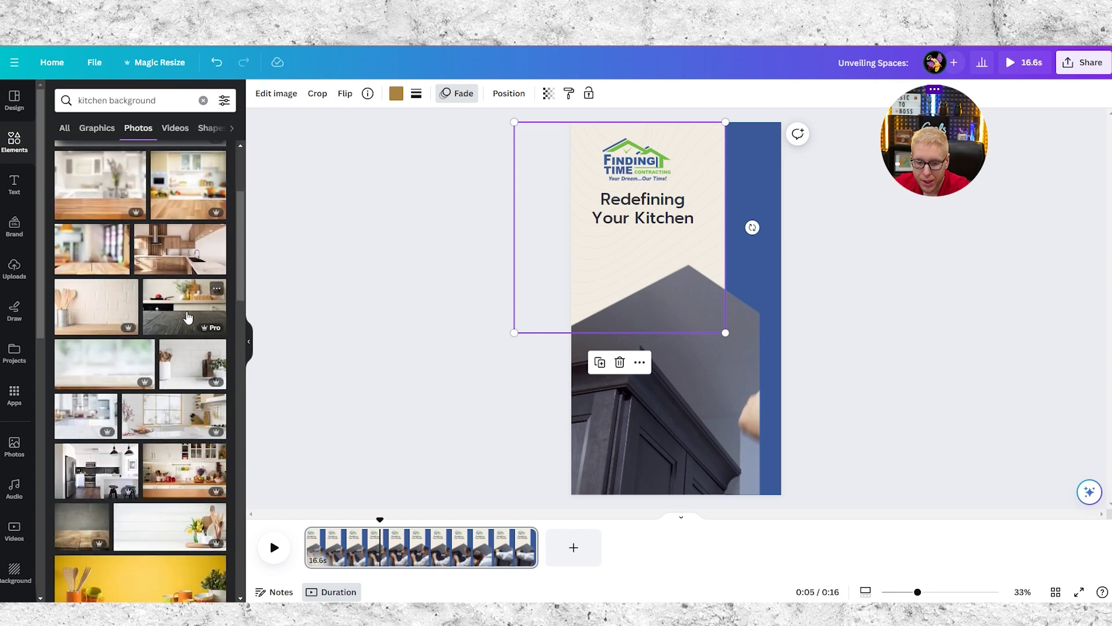
scroll(189, 318, "down", 4)
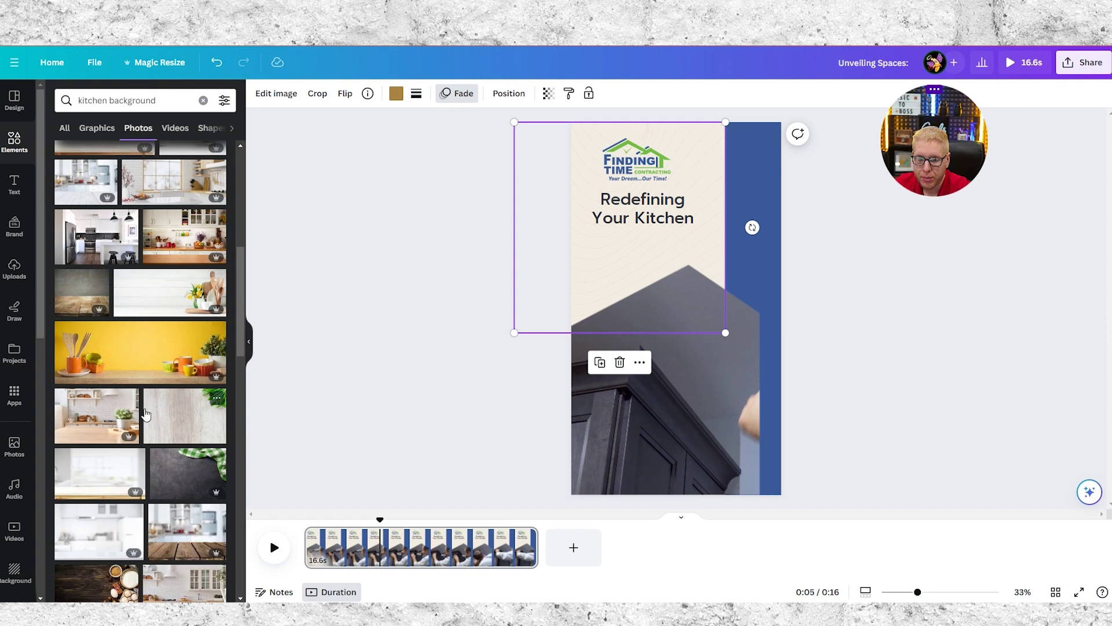
scroll(146, 413, "up", 3)
scroll(141, 441, "down", 2)
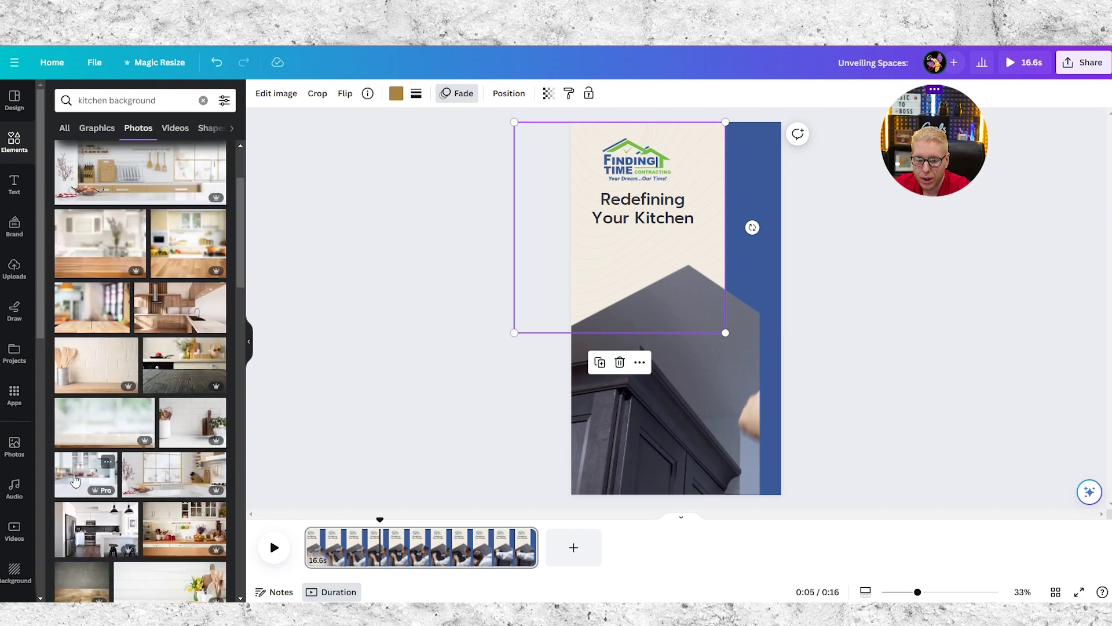
scroll(116, 376, "up", 2)
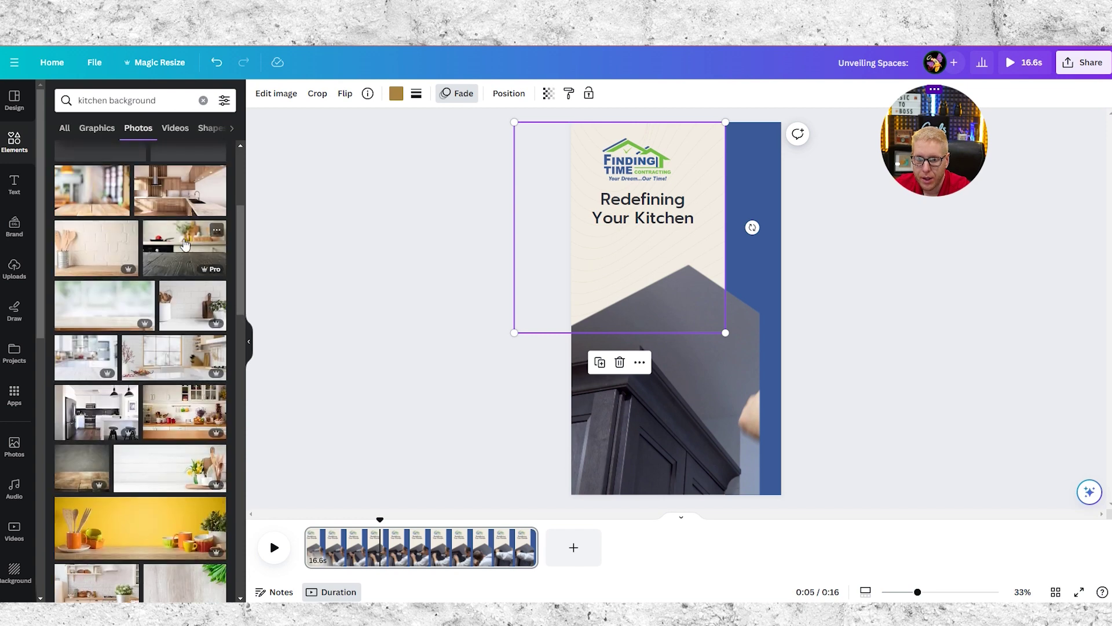
left_click(185, 248)
left_click_drag(667, 337, 641, 221)
left_click_drag(728, 154, 782, 117)
left_click_drag(779, 266, 695, 277)
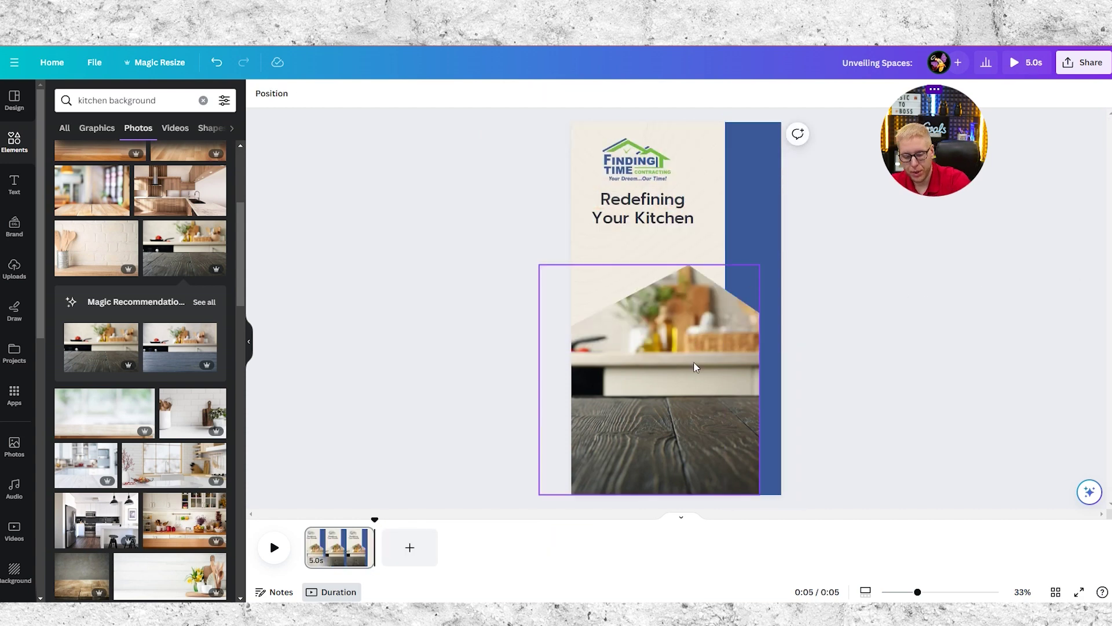
Step: Undo placing the kitchen photo in the house-shaped frame and send the photo to the back of the page
key("ctrl+z")
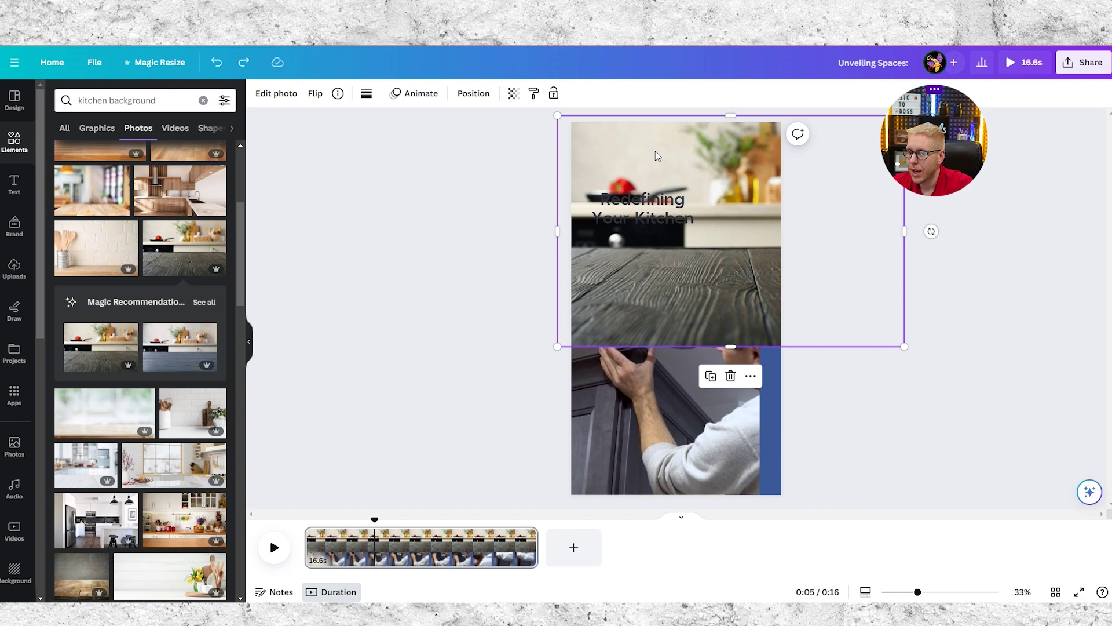
left_click(622, 149)
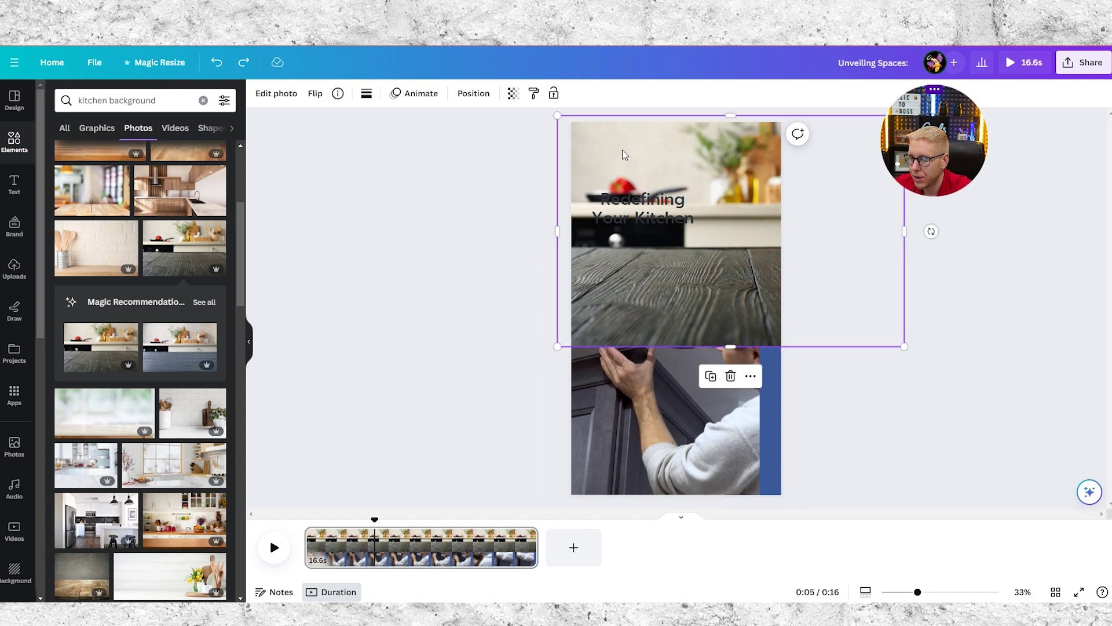
left_click(750, 377)
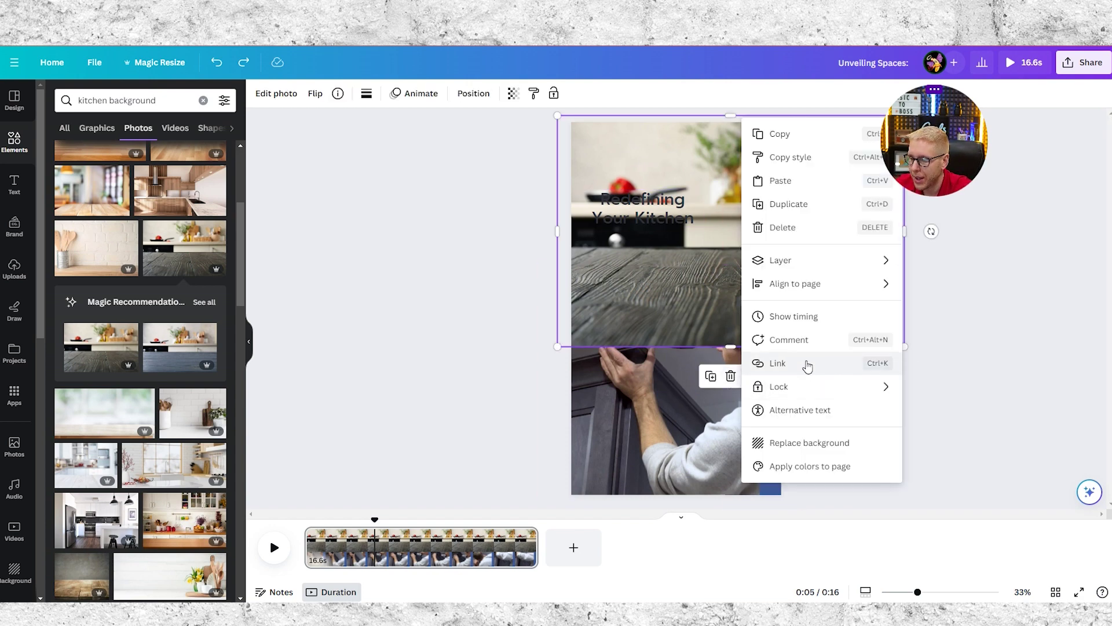
mouse_move(897, 257)
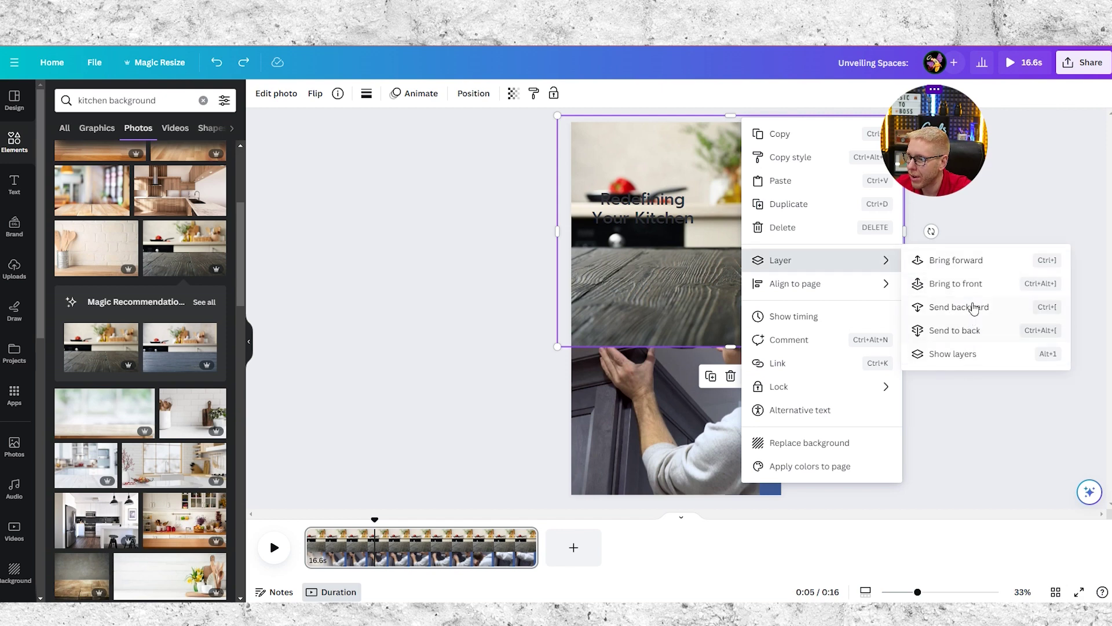
left_click(966, 332)
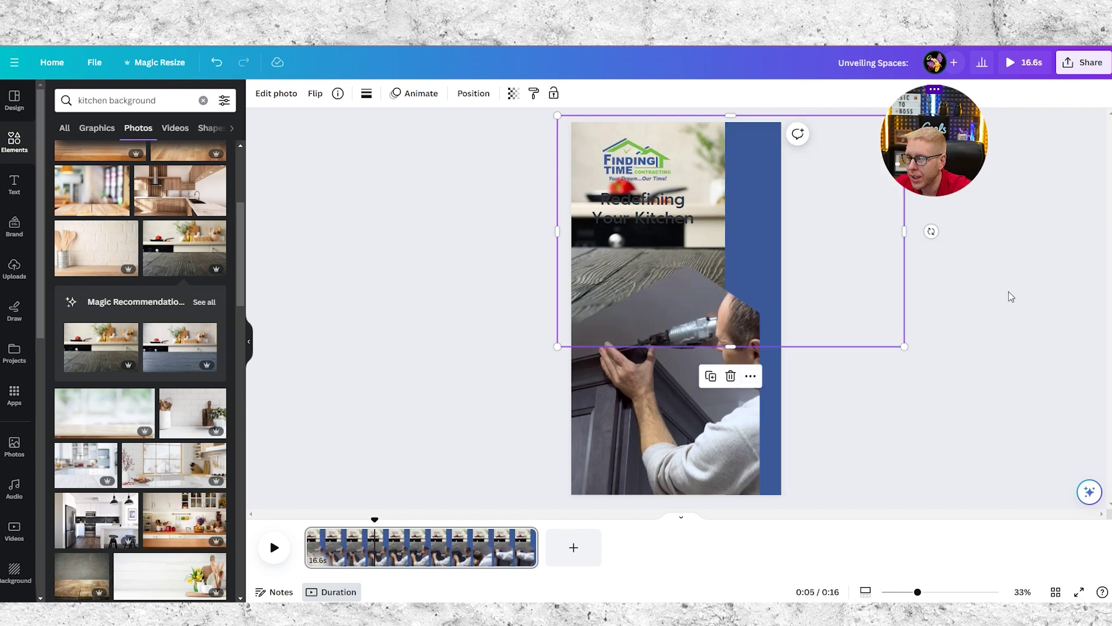
left_click(1020, 306)
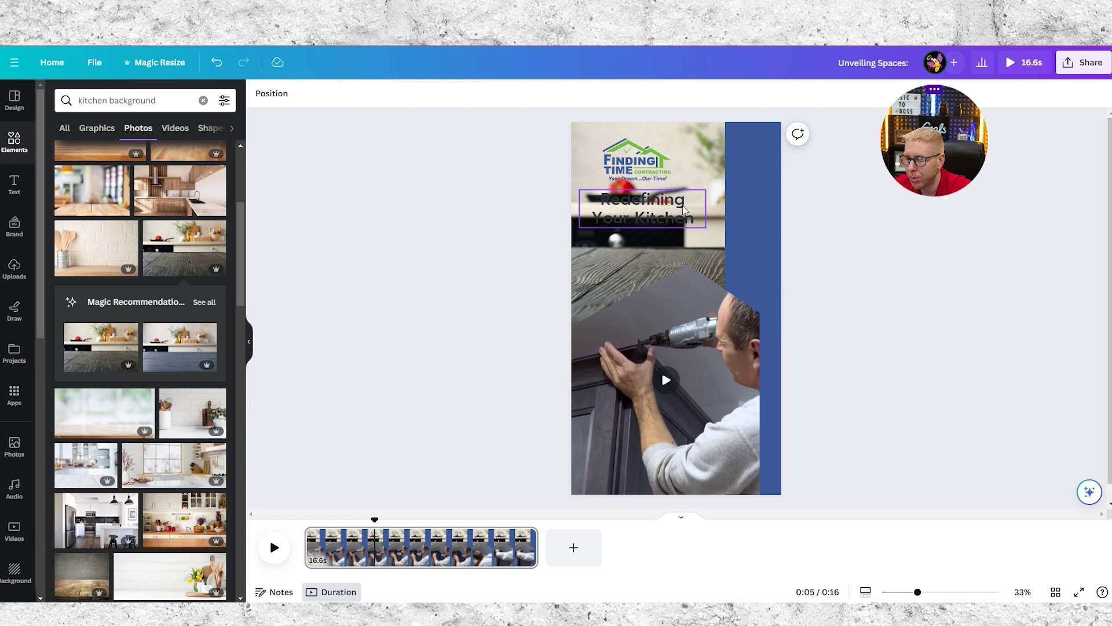
Step: Set the "Redefining Your Kitchen" heading's text colour to cream #f2ede3
left_click(647, 208)
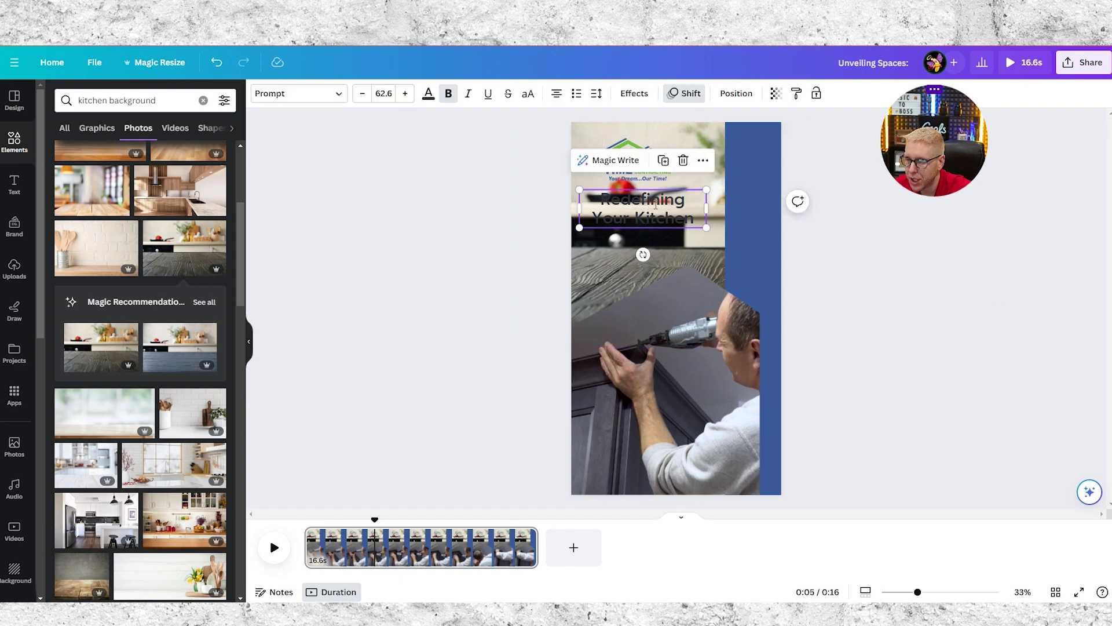
key("Return")
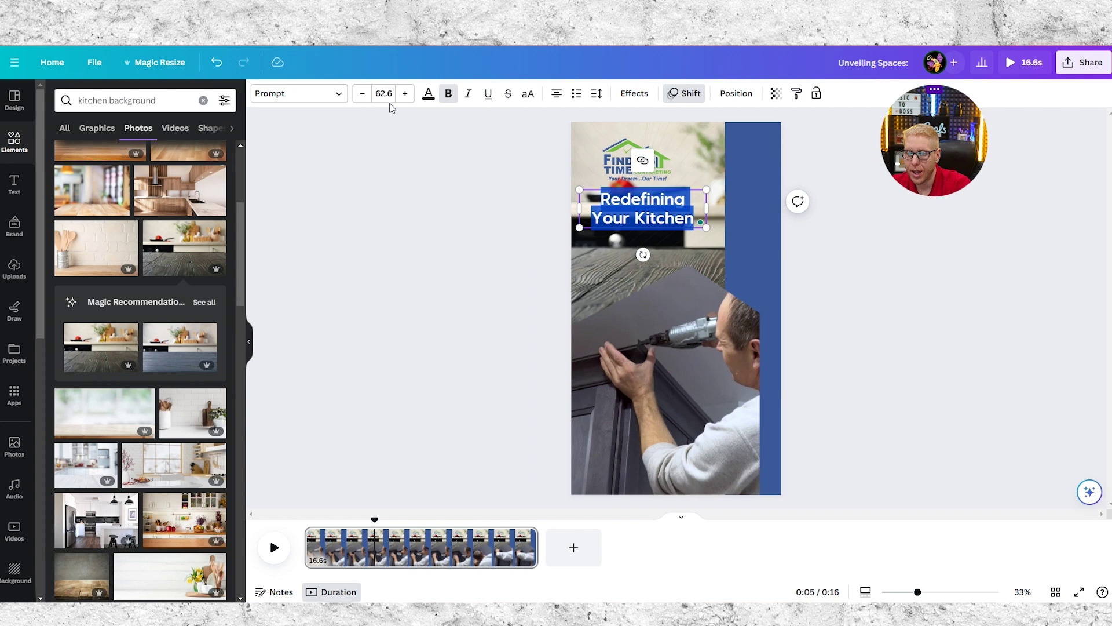
left_click(436, 97)
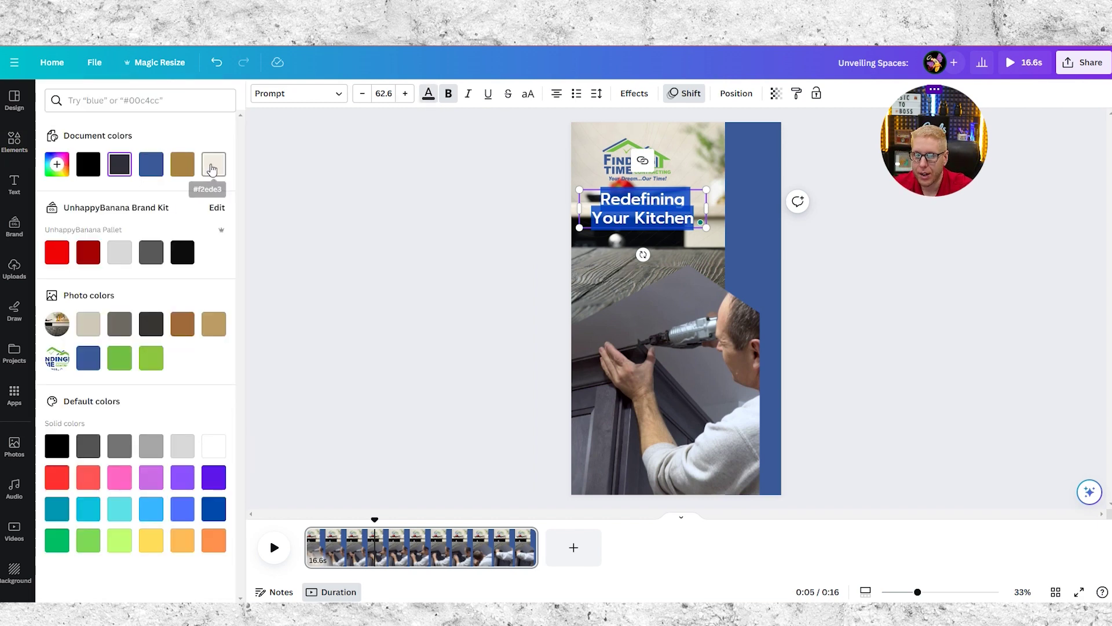
left_click(479, 204)
left_click(480, 204)
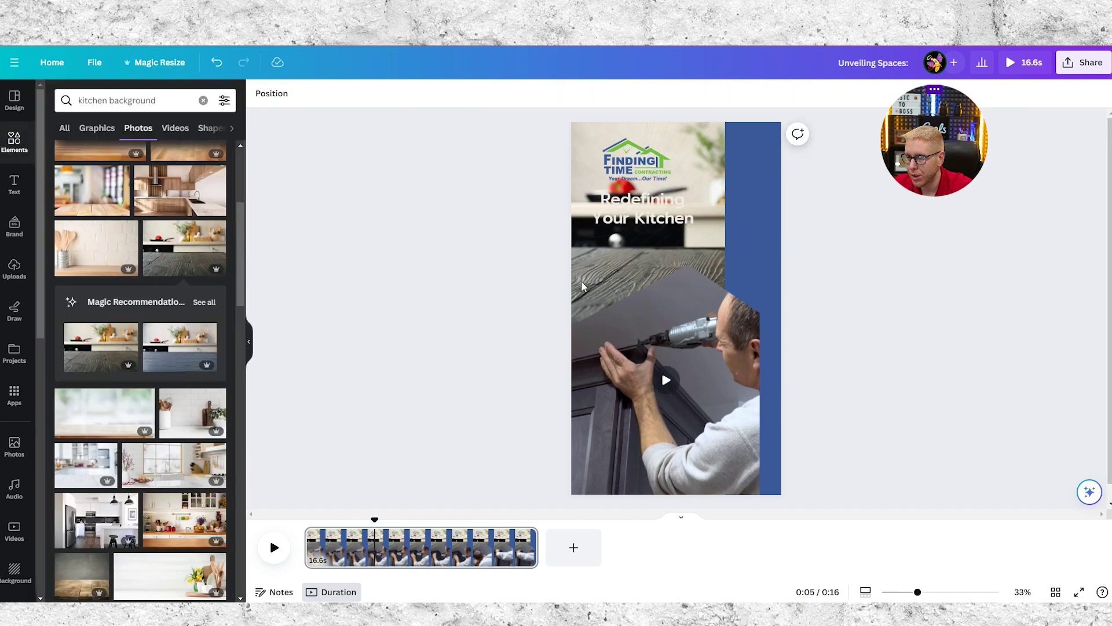
Step: Move the heading down over the dark oven in the photo and nudge the logo slightly up and to the right
left_click(651, 225)
left_click_drag(651, 225, 633, 268)
mouse_move(650, 250)
left_mouse_down()
mouse_move(638, 242)
mouse_move(655, 237)
mouse_move(647, 240)
left_mouse_up()
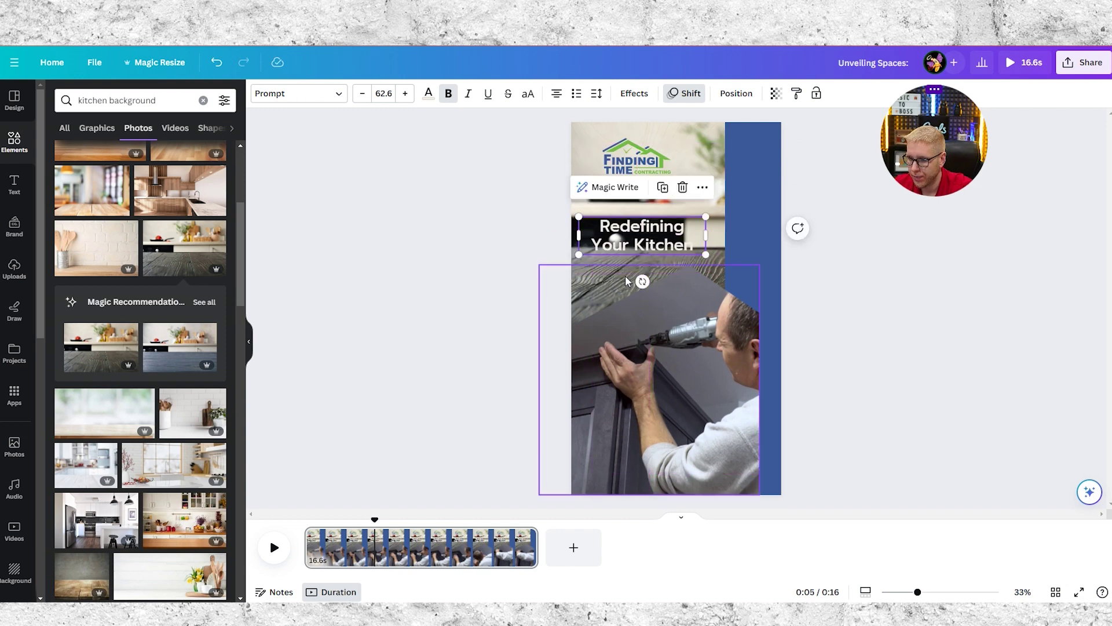
left_click(657, 290)
left_click(906, 243)
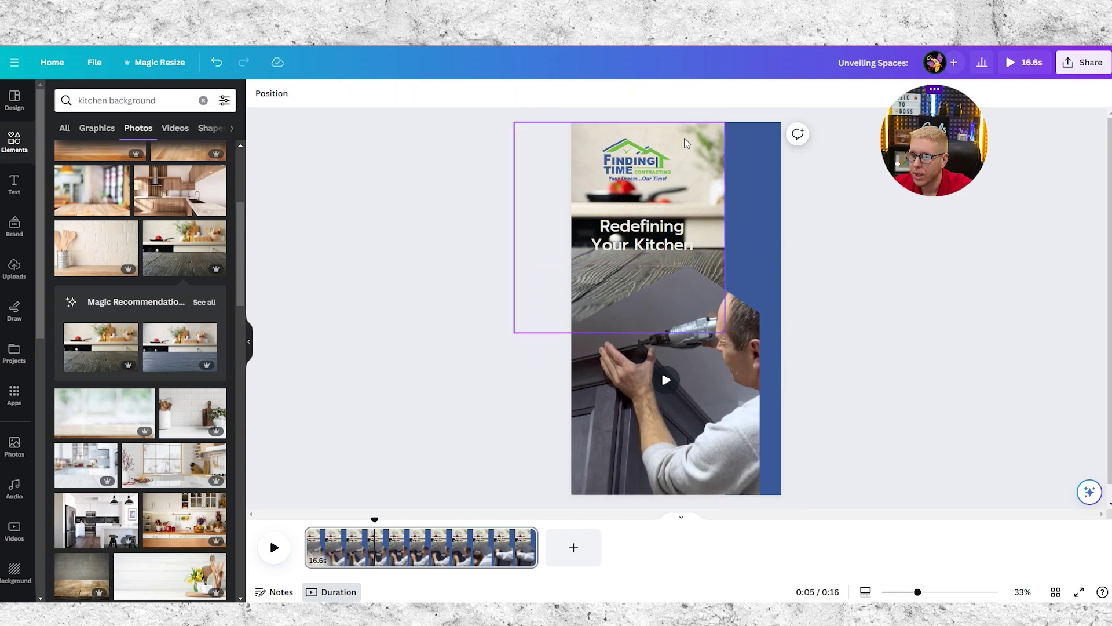
mouse_move(645, 153)
left_mouse_down()
mouse_move(646, 167)
mouse_move(651, 147)
left_mouse_up()
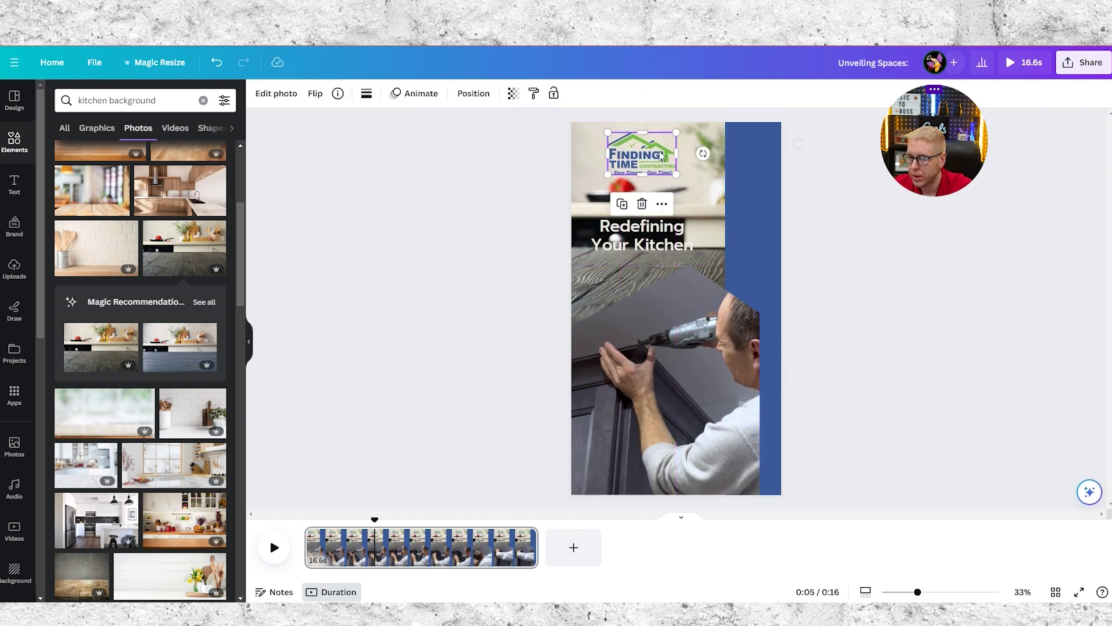
left_click(912, 246)
Step: Try the heading at a smaller size over the dark wooden countertop, just above the house-shaped frame
mouse_move(637, 234)
left_mouse_down()
mouse_move(705, 237)
mouse_move(711, 257)
mouse_move(631, 264)
mouse_move(629, 254)
left_mouse_up()
left_click_drag(689, 283, 631, 255)
left_click(602, 323)
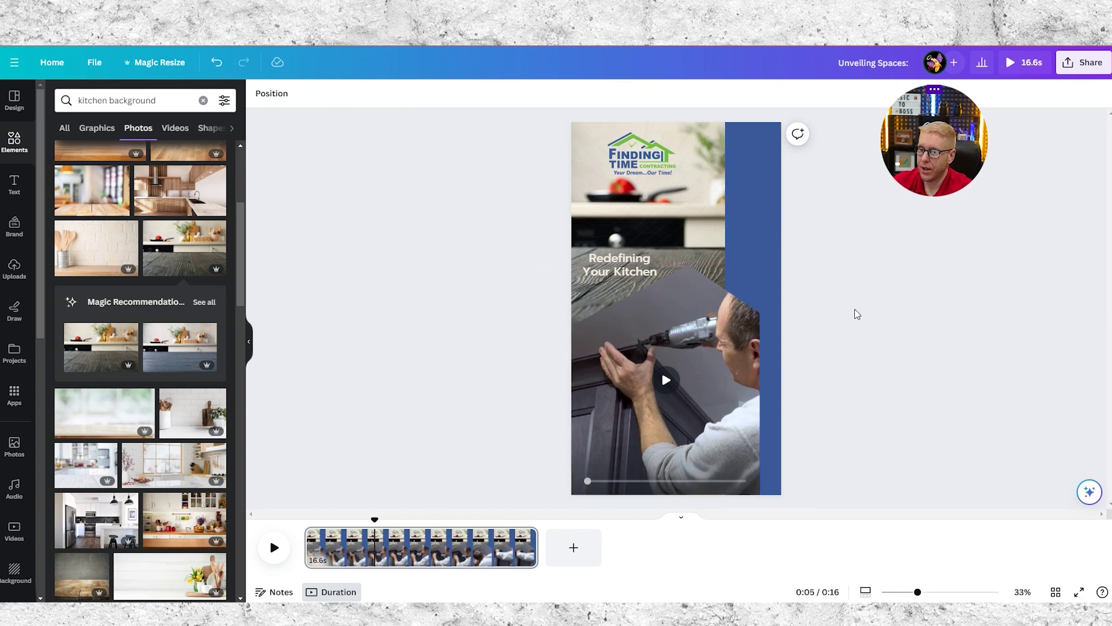
Step: Undo the heading, logo, text colour and layering changes, continuing back through the addition of the kitchen photo
left_click(673, 220)
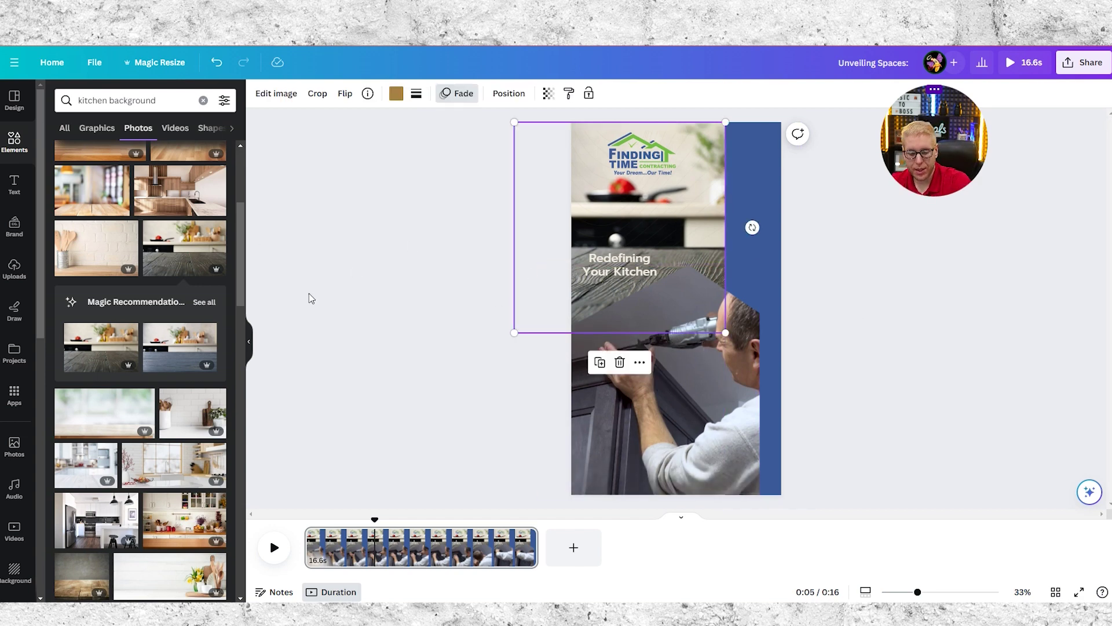
key("ctrl+z")
key("ctrl+z")
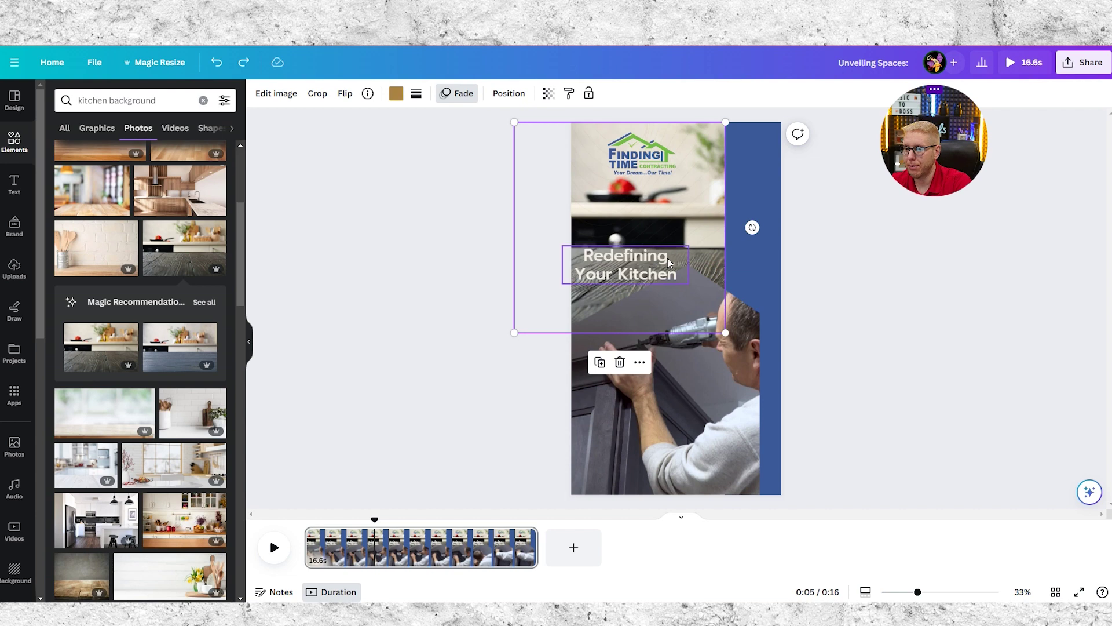
key("ctrl+z")
key("ctrl+z")
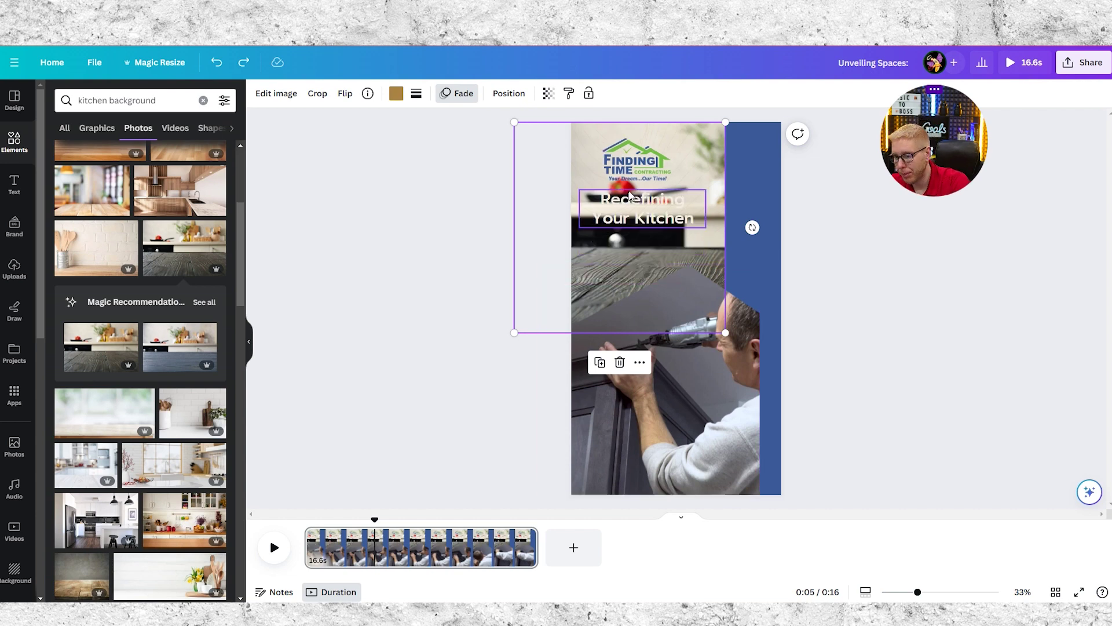
left_click(224, 65)
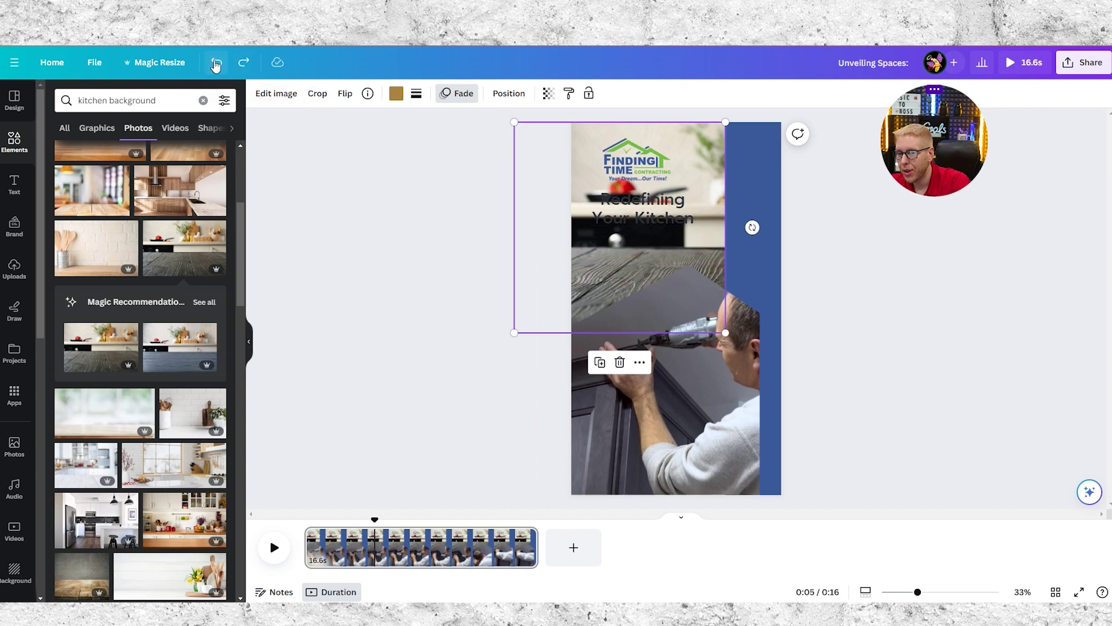
left_click(216, 66)
left_click(216, 66)
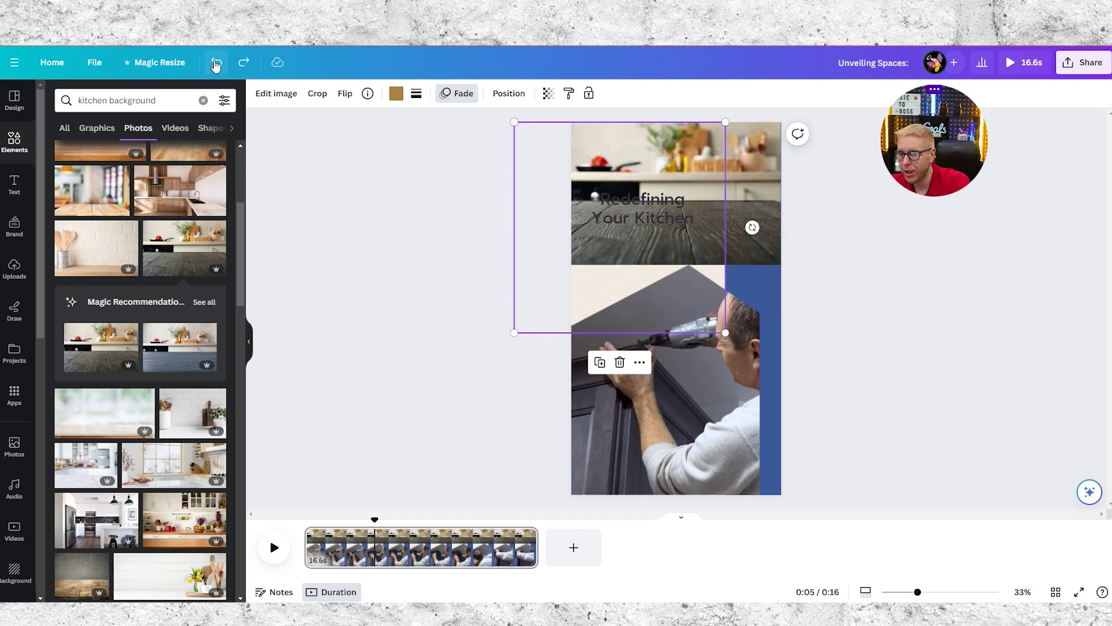
left_click(215, 65)
left_click(216, 66)
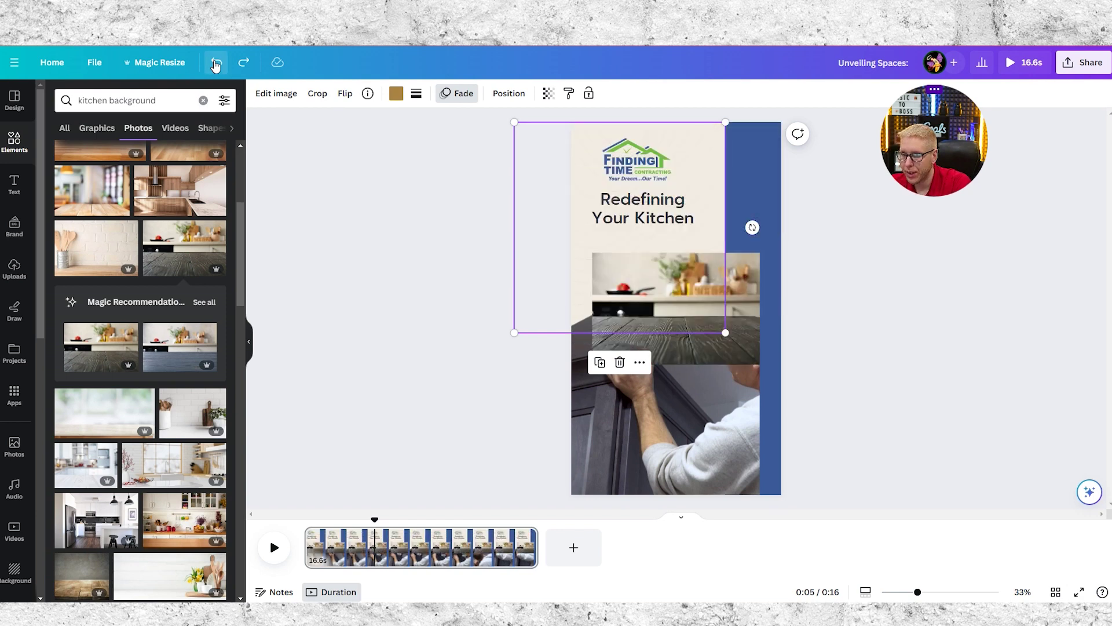
left_click(216, 66)
left_click(398, 306)
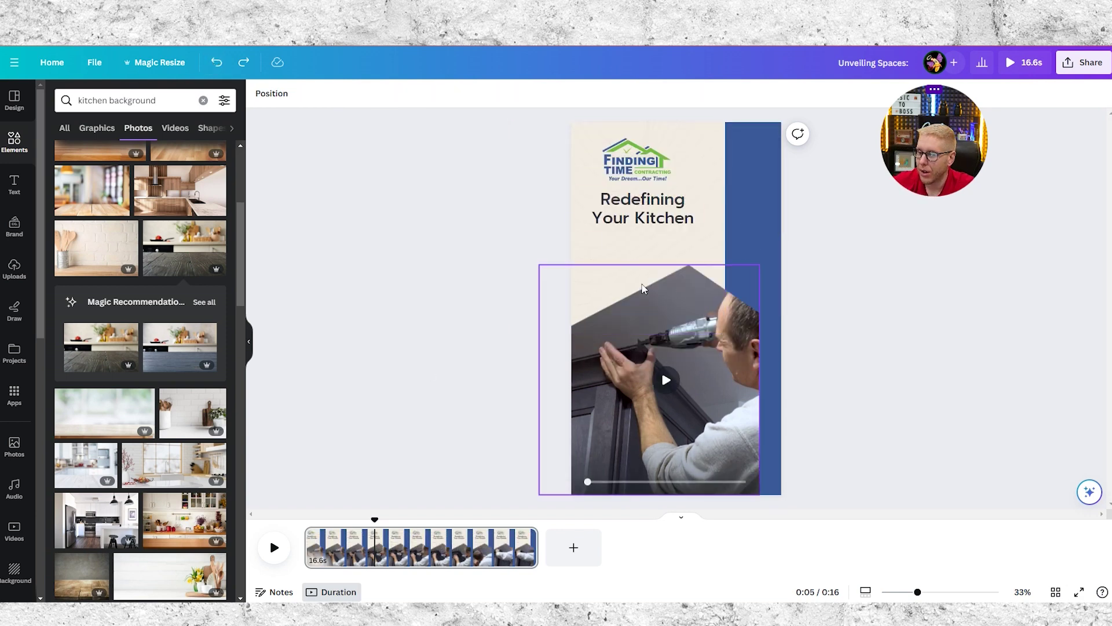
Step: Move the heading down to midway between the logo and the house-shaped frame, then centre the logo above it
left_click(639, 204)
left_click_drag(639, 204, 640, 218)
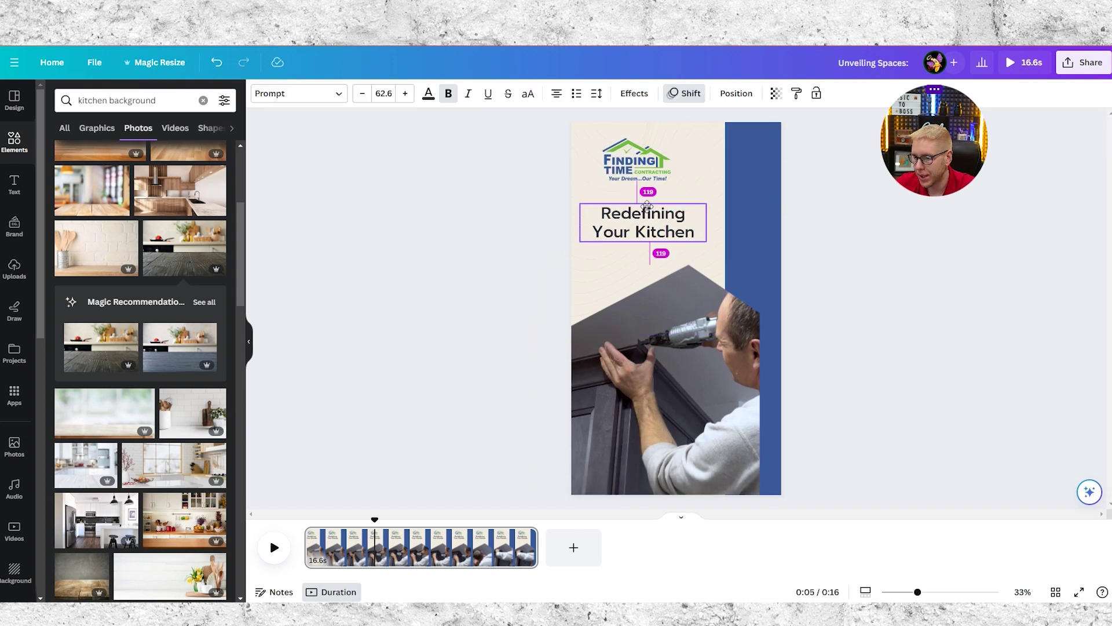
left_click(911, 243)
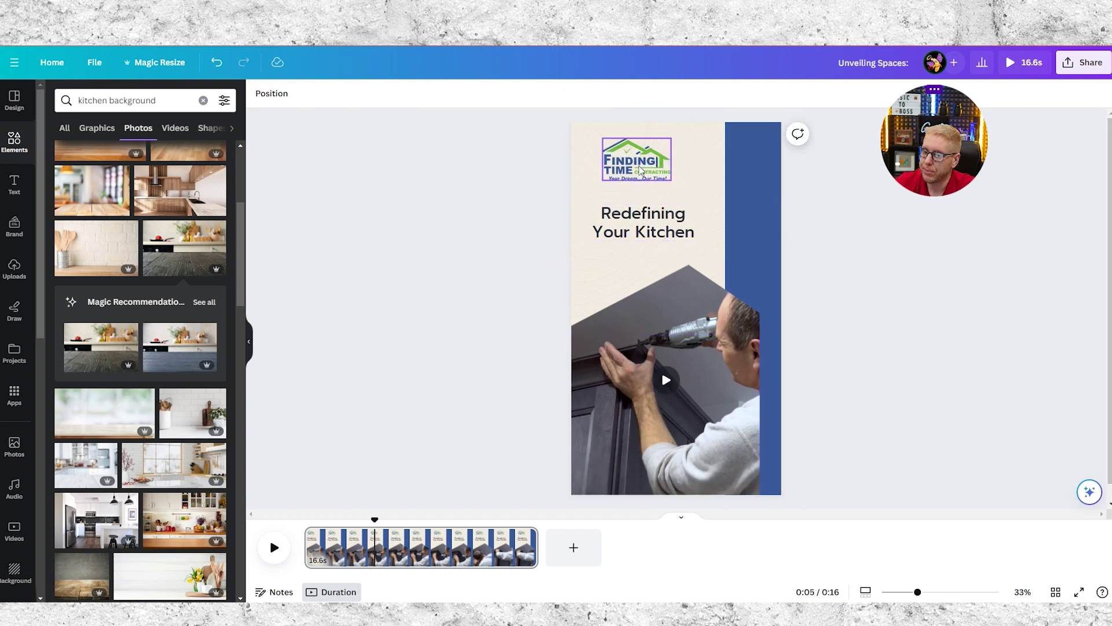
left_click_drag(637, 163, 642, 166)
left_click(954, 296)
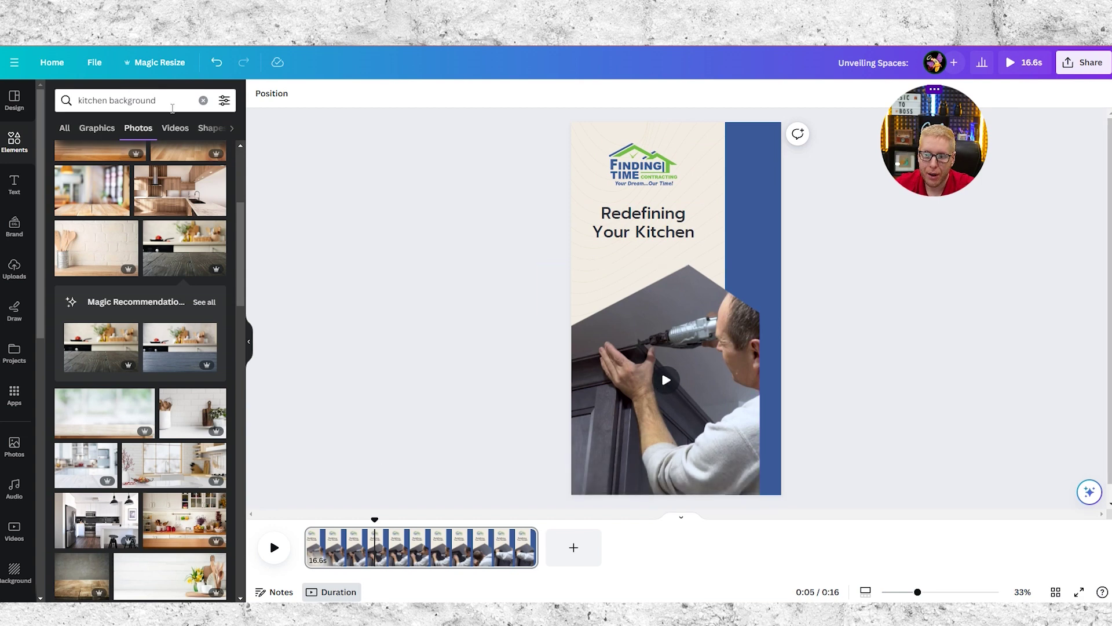
Step: Replace the elements library search with "energetic" and run it
left_click_drag(172, 102, 39, 108)
key("BackSpace")
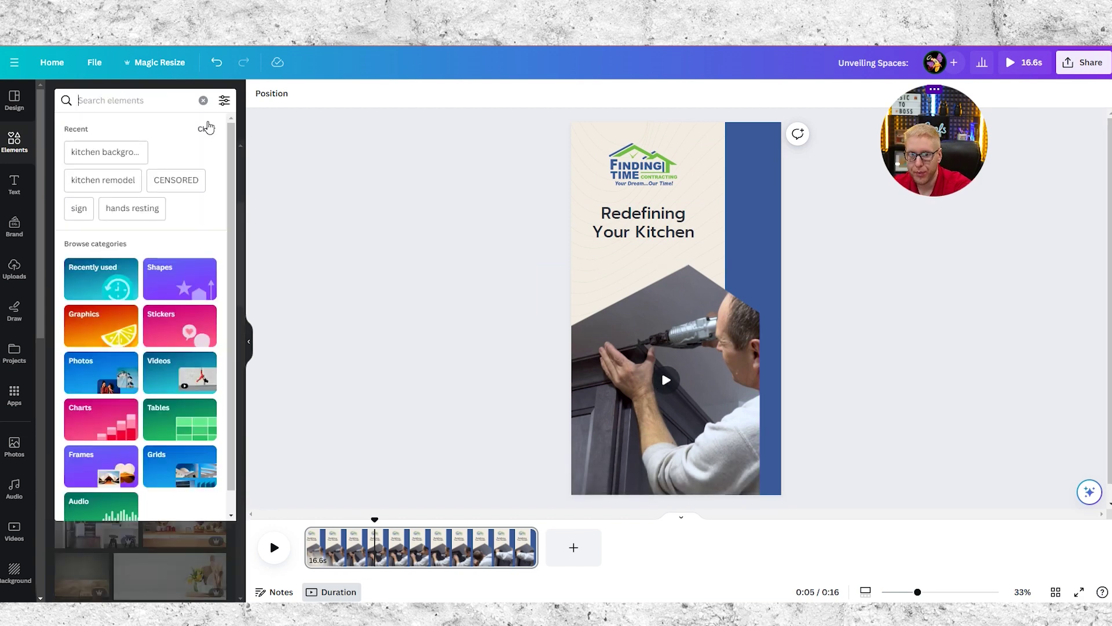
type("ha")
key("BackSpace")
key("BackSpace")
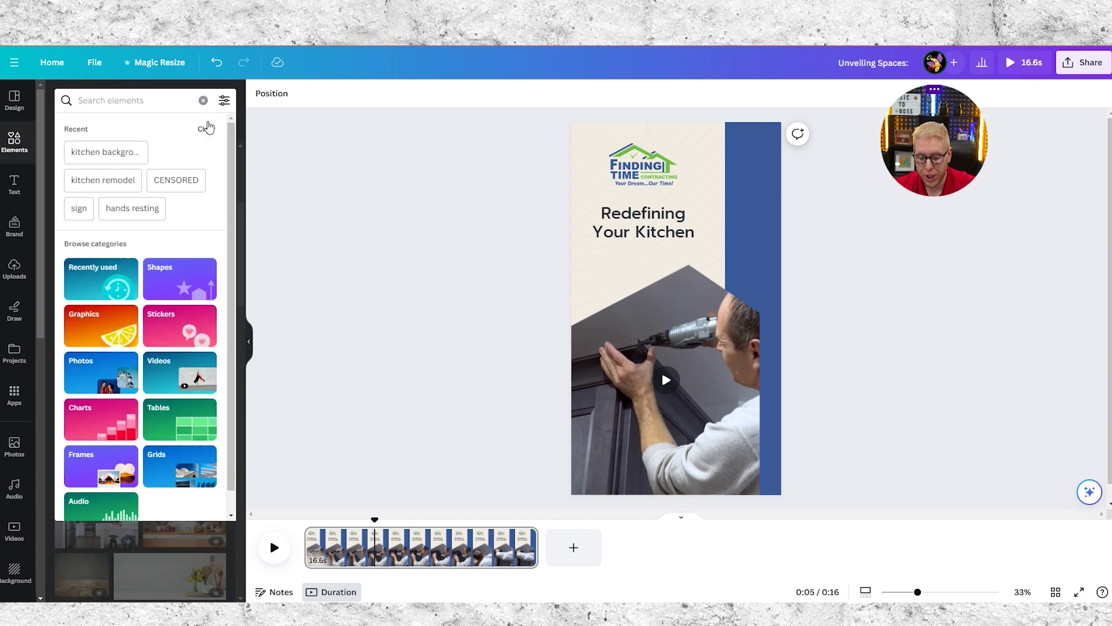
type("energetic")
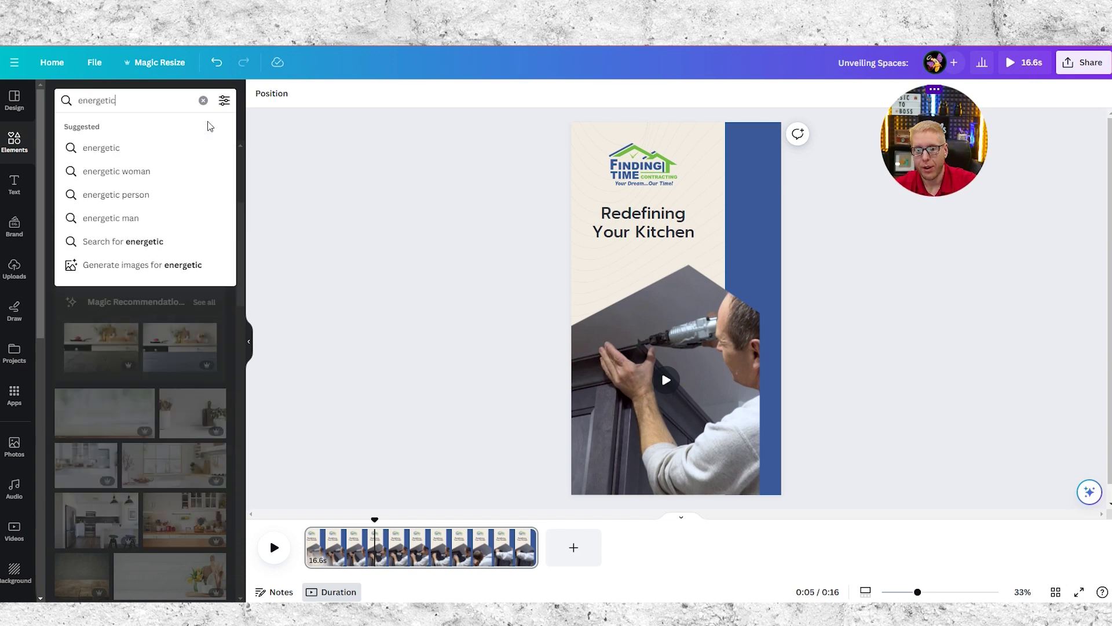
key("Return")
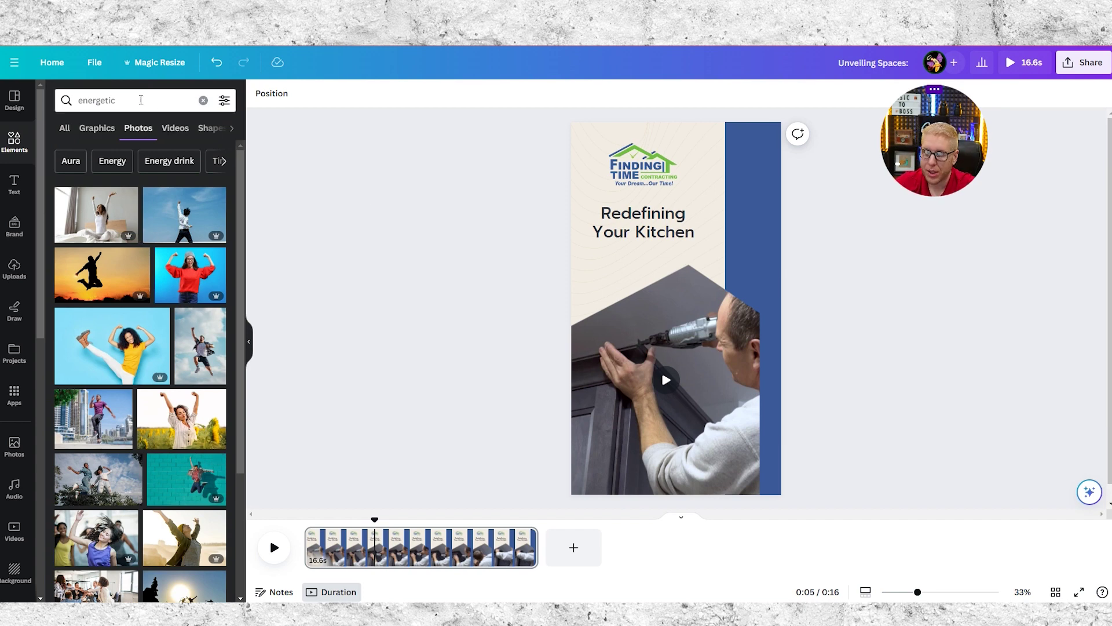
Step: Browse the photo results for "energetic", then switch to the audio results
scroll(93, 376, "down", 5)
scroll(81, 440, "up", 5)
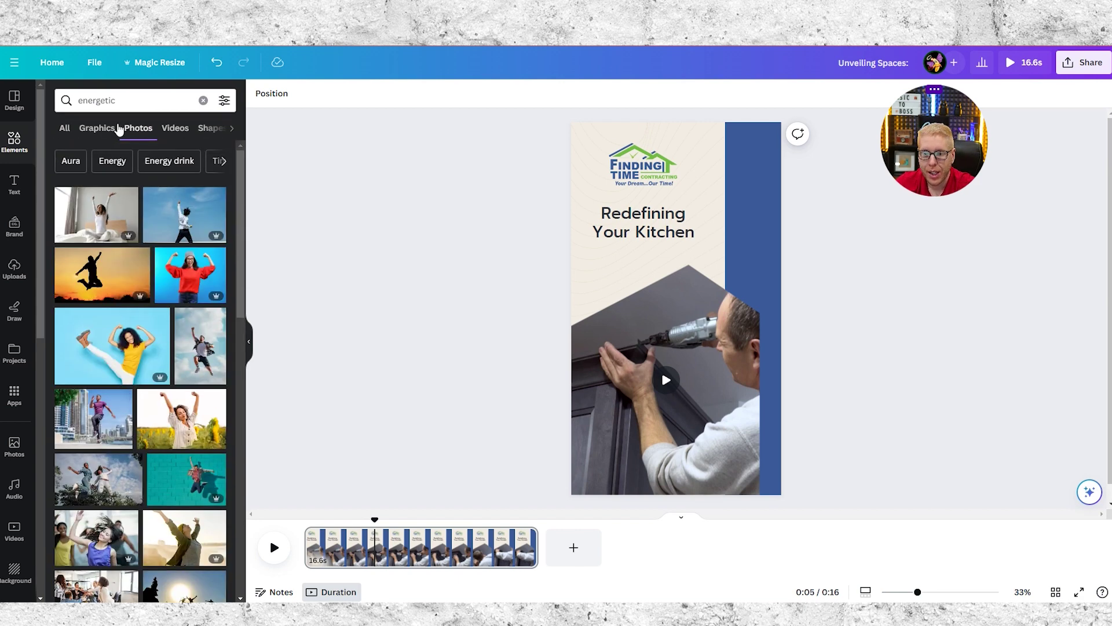
left_click(137, 99)
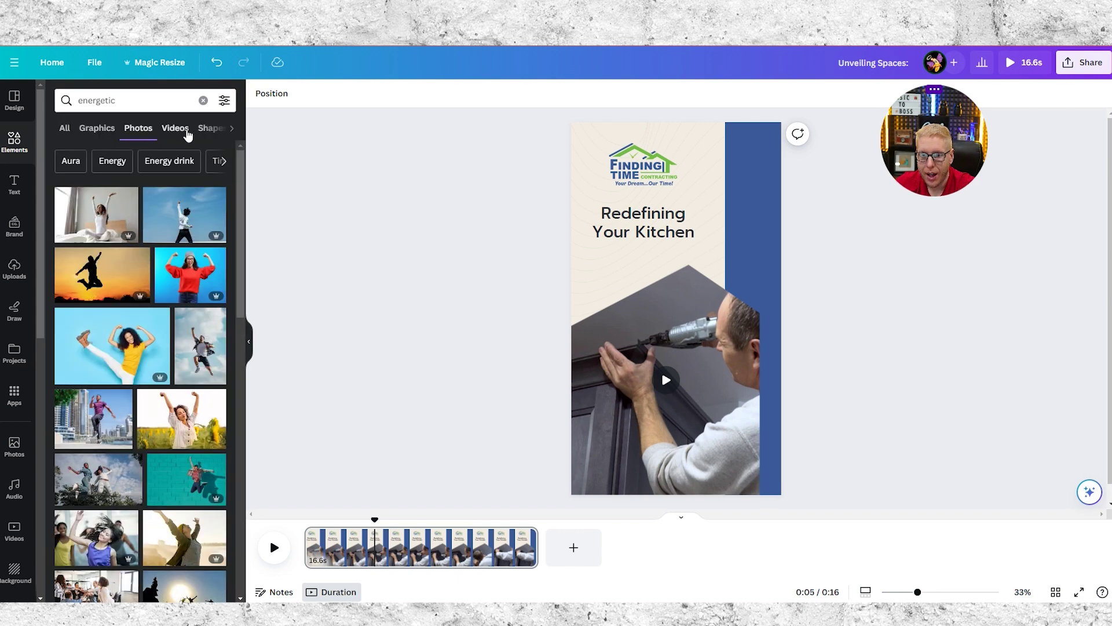
left_click(232, 128)
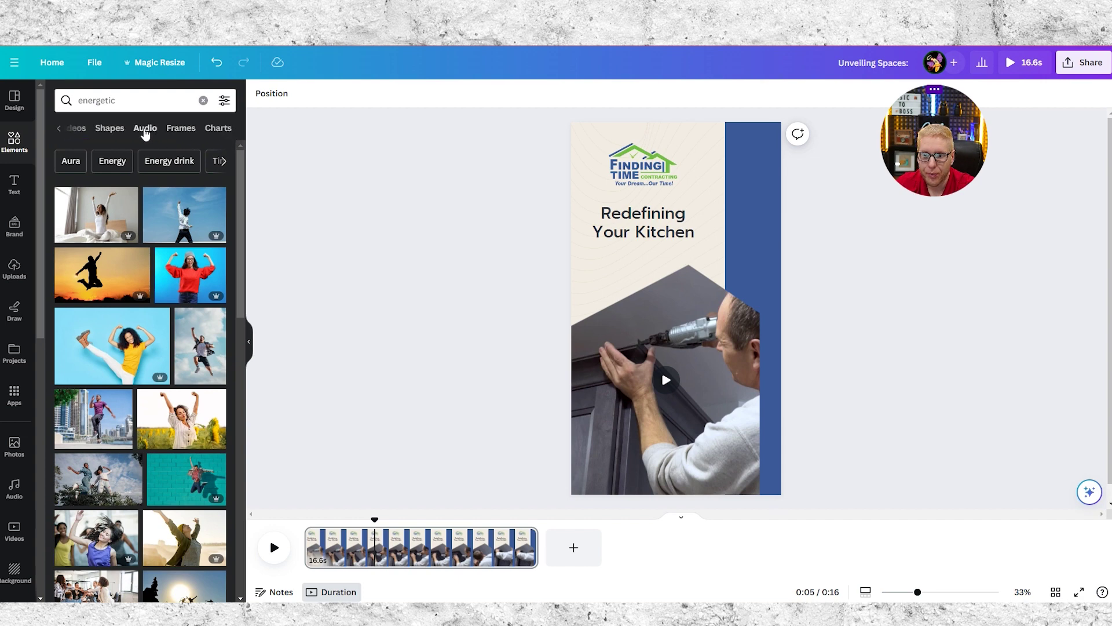
left_click(145, 128)
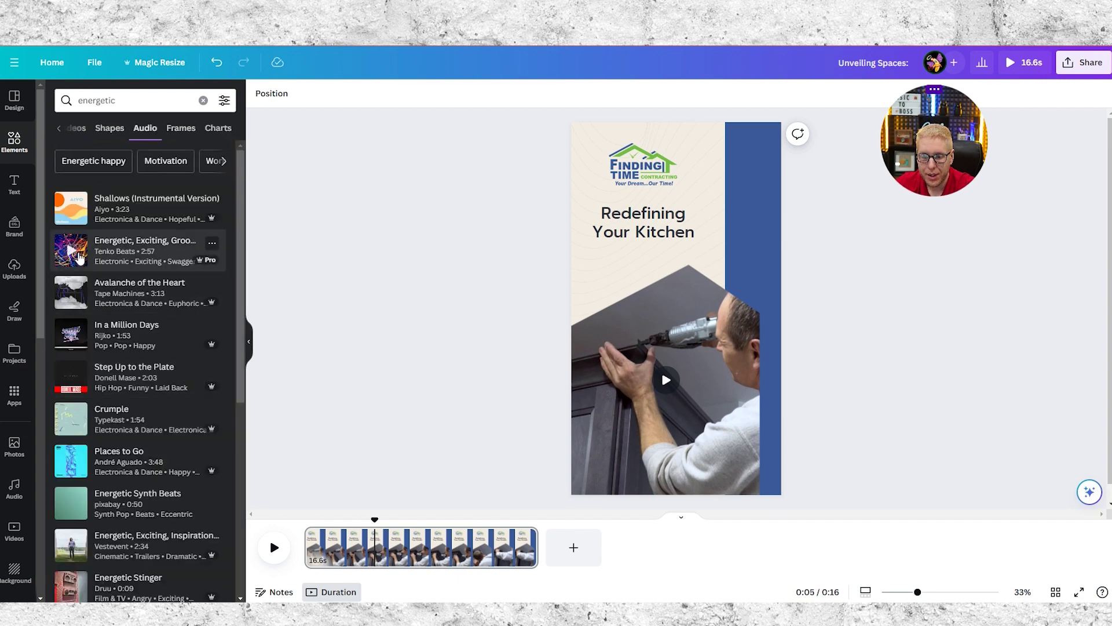
Step: Preview the audio tracks "Energetic, Exciting, Groovin' - 2", "Step Up to the Plate" and "In a Million Days"
left_click(71, 251)
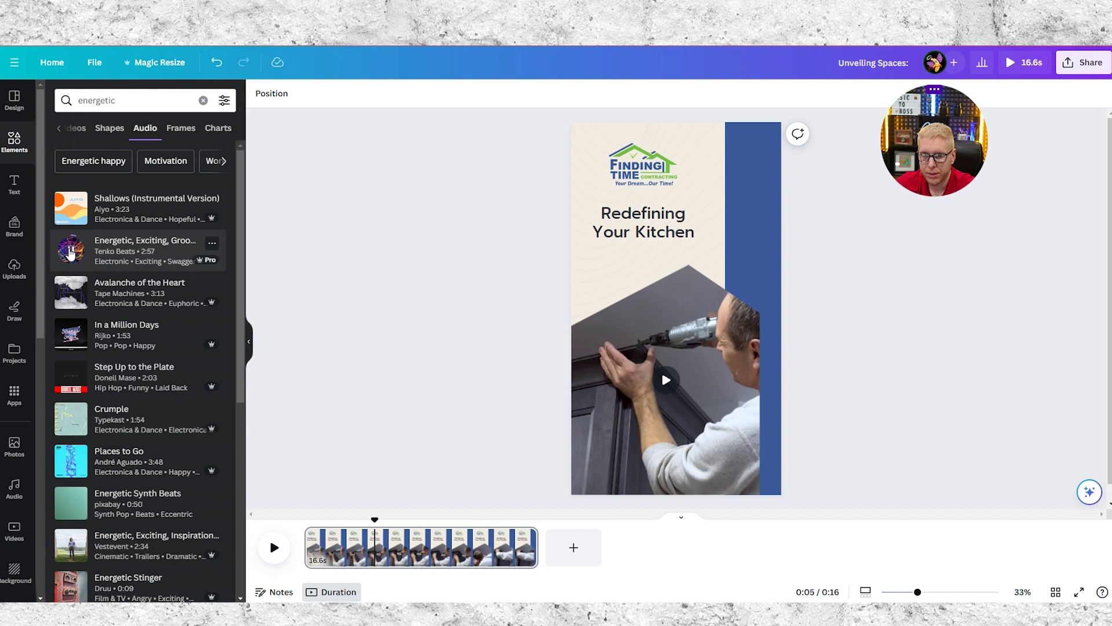
left_click(70, 253)
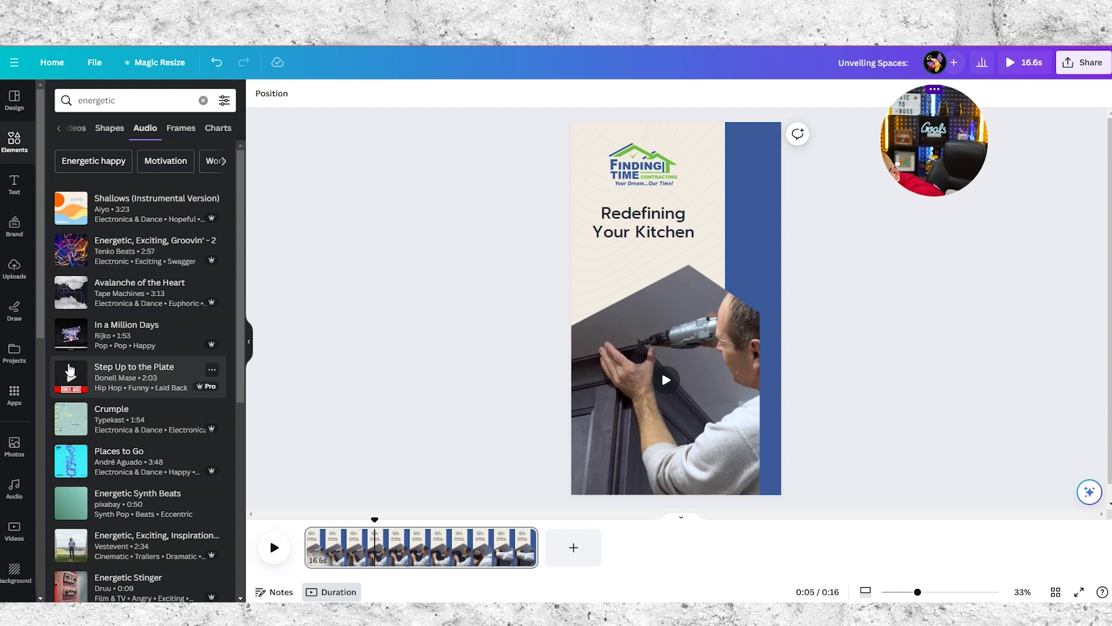
left_click(64, 370)
left_click(72, 335)
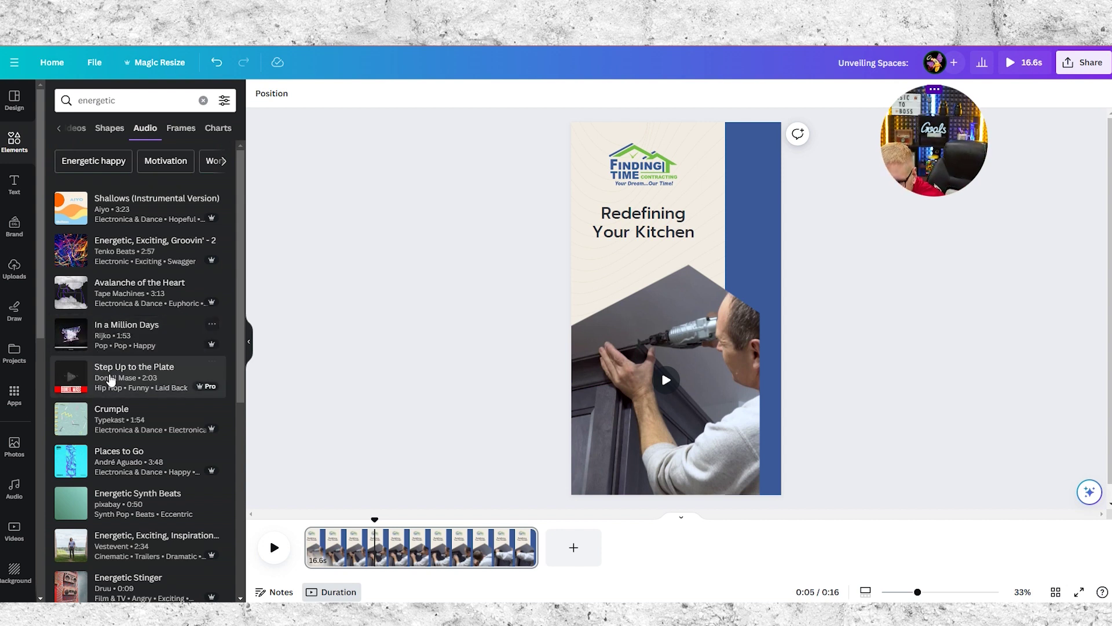
Step: Preview the audio tracks "Places to Go", "Crumple" and "In a Million Days" to compare them as background music
left_click(71, 379)
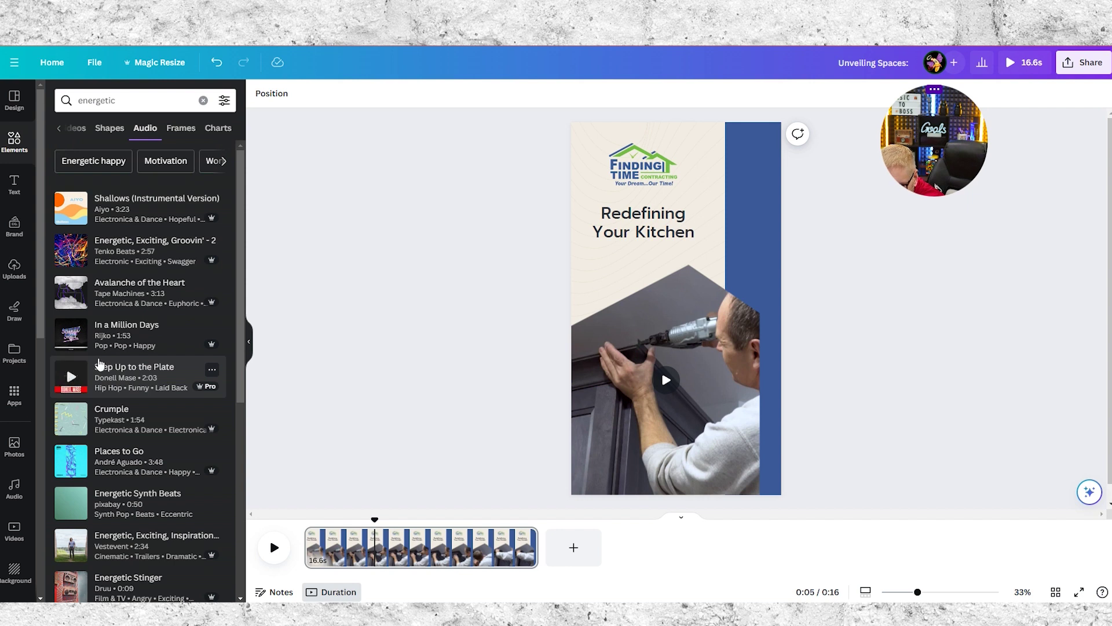
left_click(70, 462)
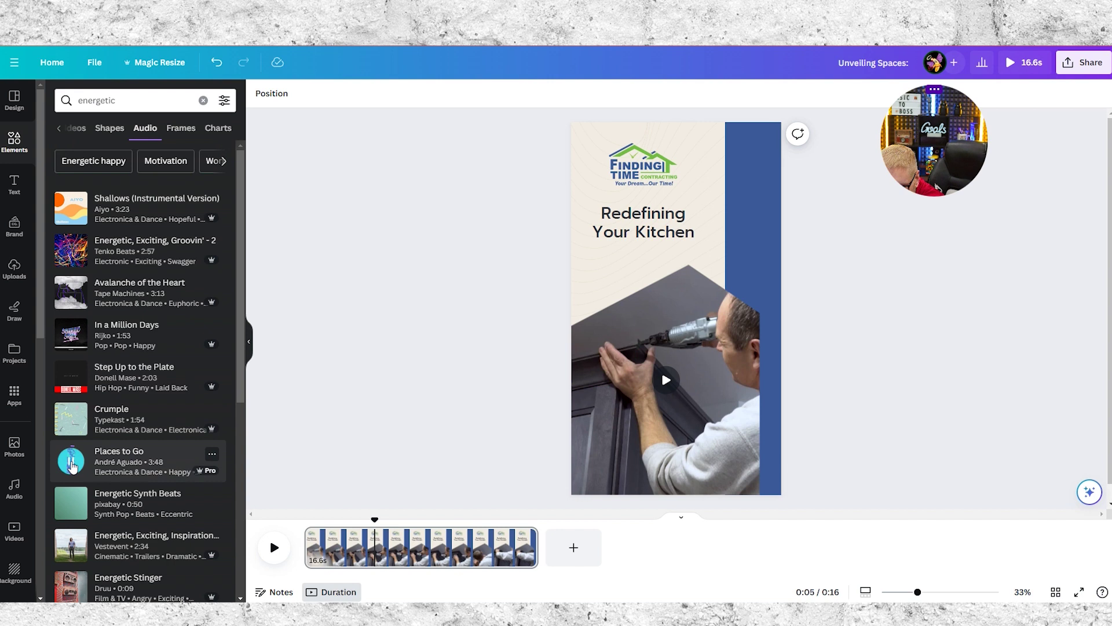
left_click(71, 419)
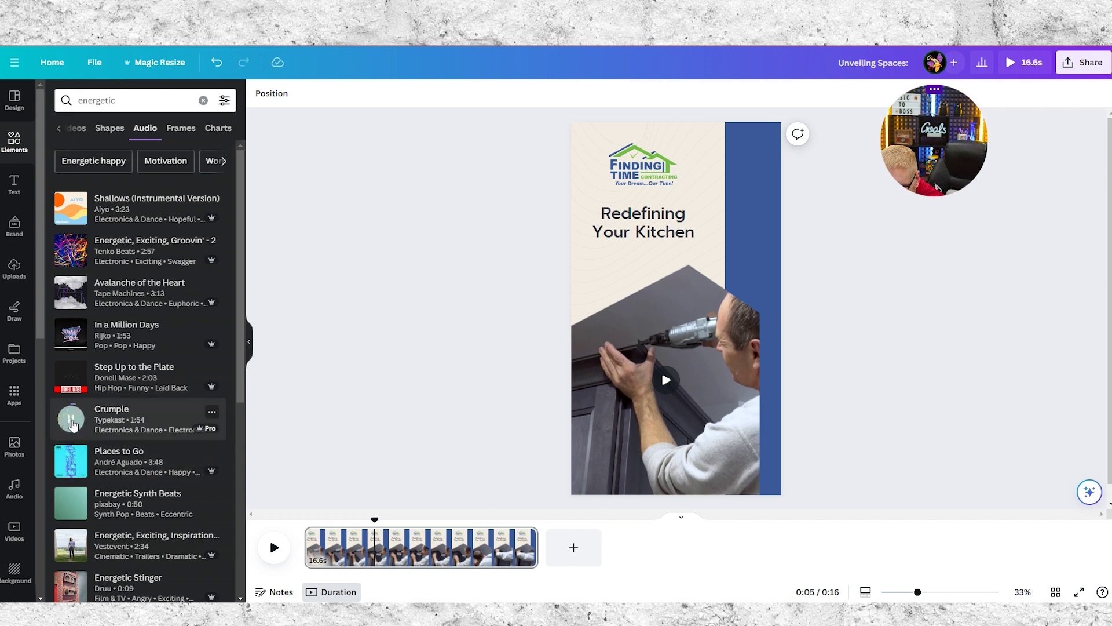
left_click(72, 339)
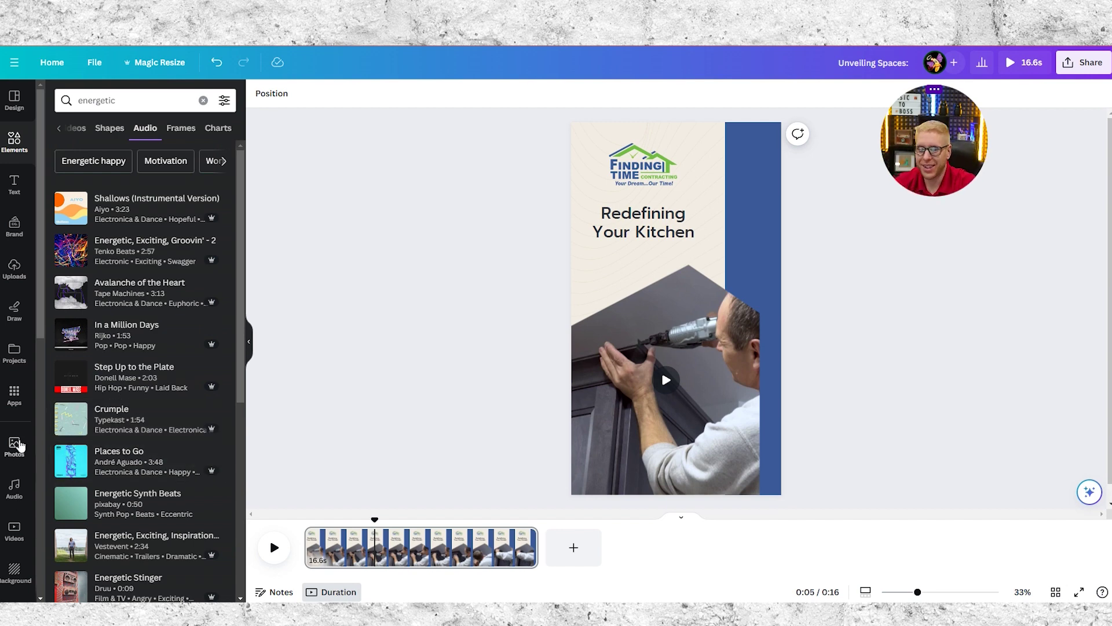
Step: Add "In a Million Days" from the start of the timeline as background music and play the video with it
left_click_drag(127, 336, 255, 554)
left_click_drag(75, 336, 305, 558)
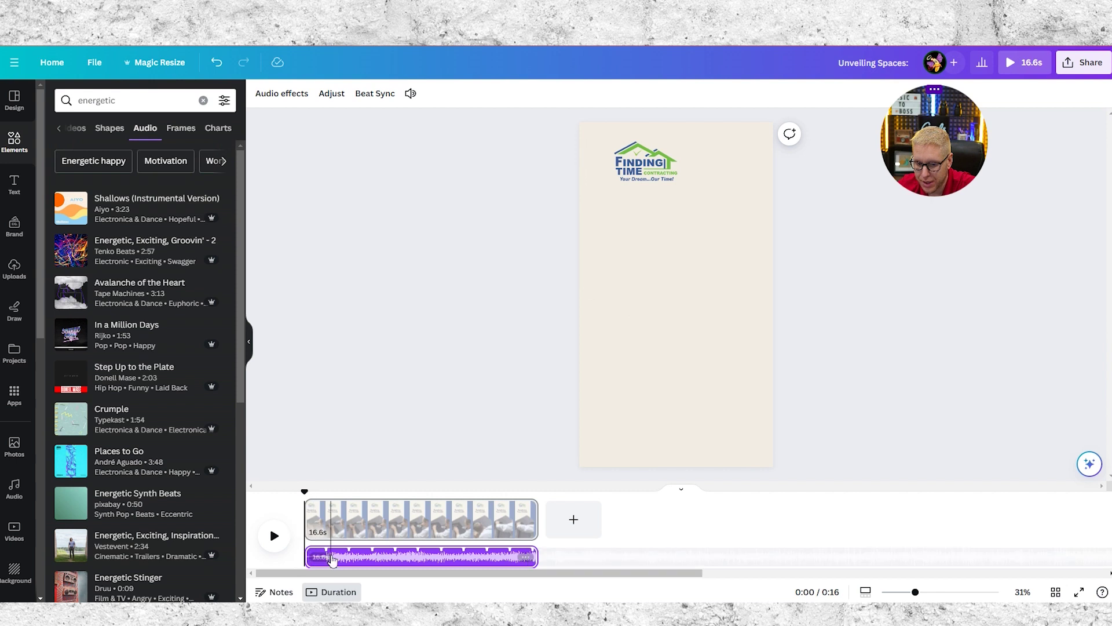
mouse_move(331, 561)
left_mouse_down()
mouse_move(352, 551)
mouse_move(328, 562)
left_mouse_up()
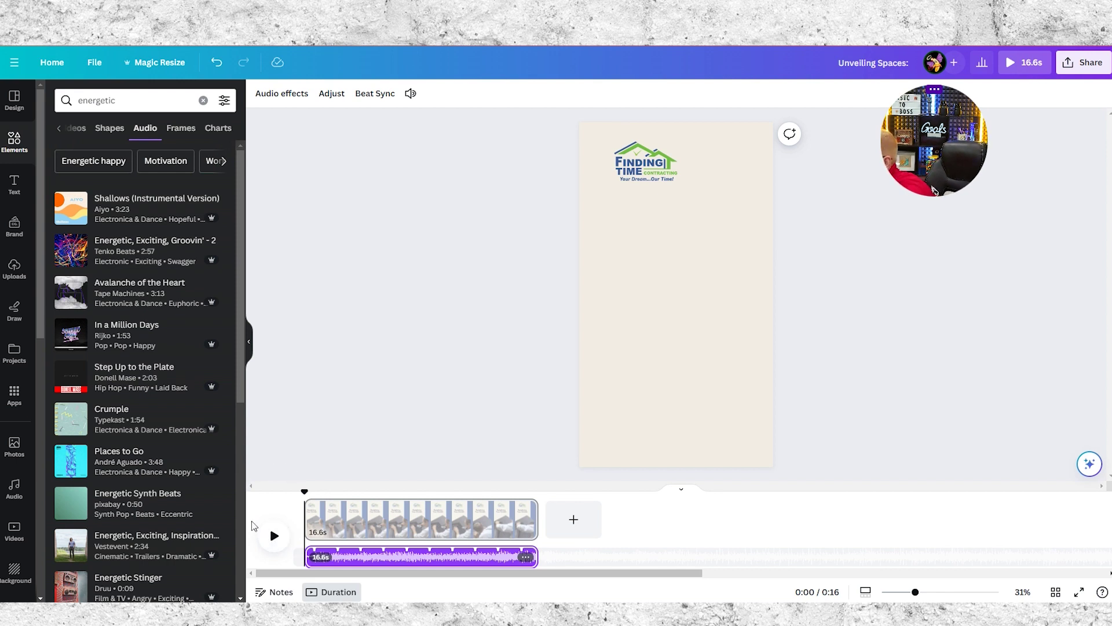
left_click(270, 537)
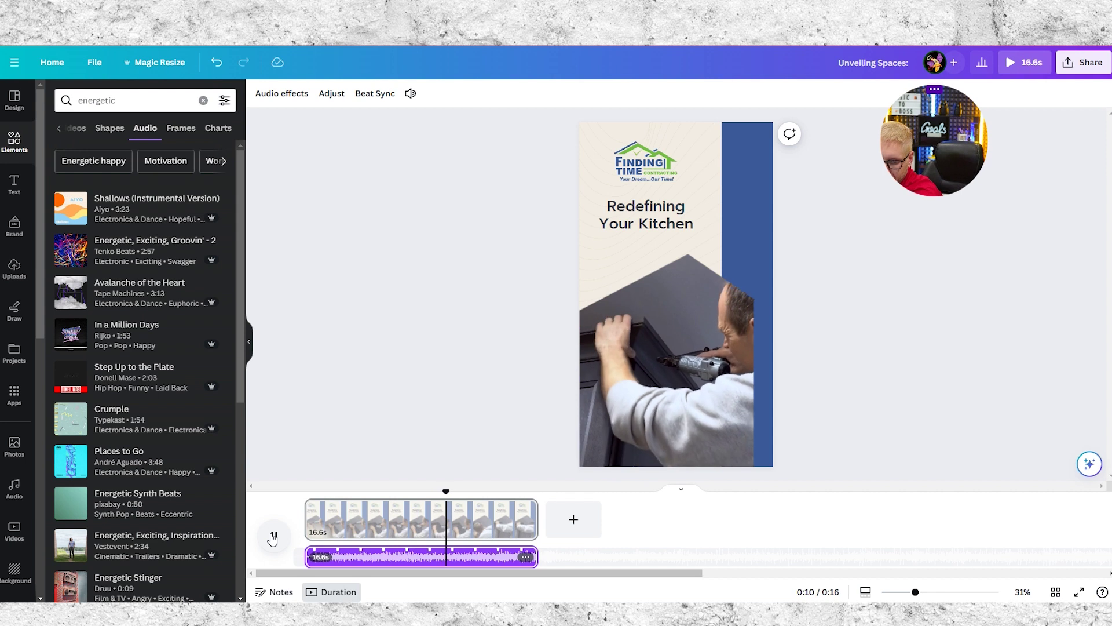
left_click(273, 535)
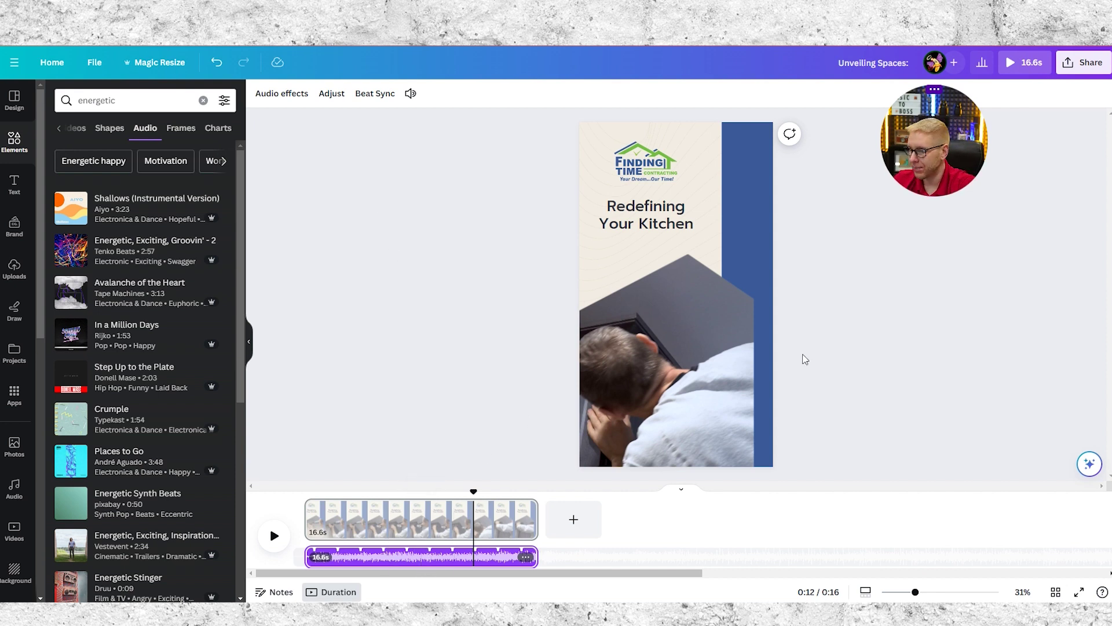
Step: Check the MP4 download settings, then remove the "In a Million Days" track from the timeline
left_click(1059, 62)
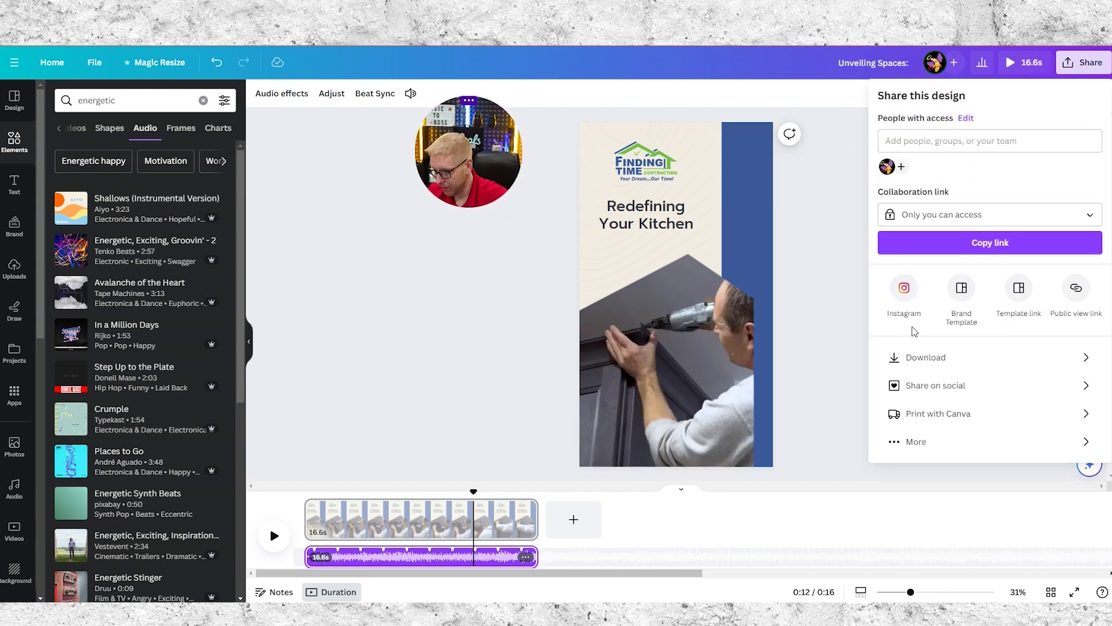
left_click(997, 362)
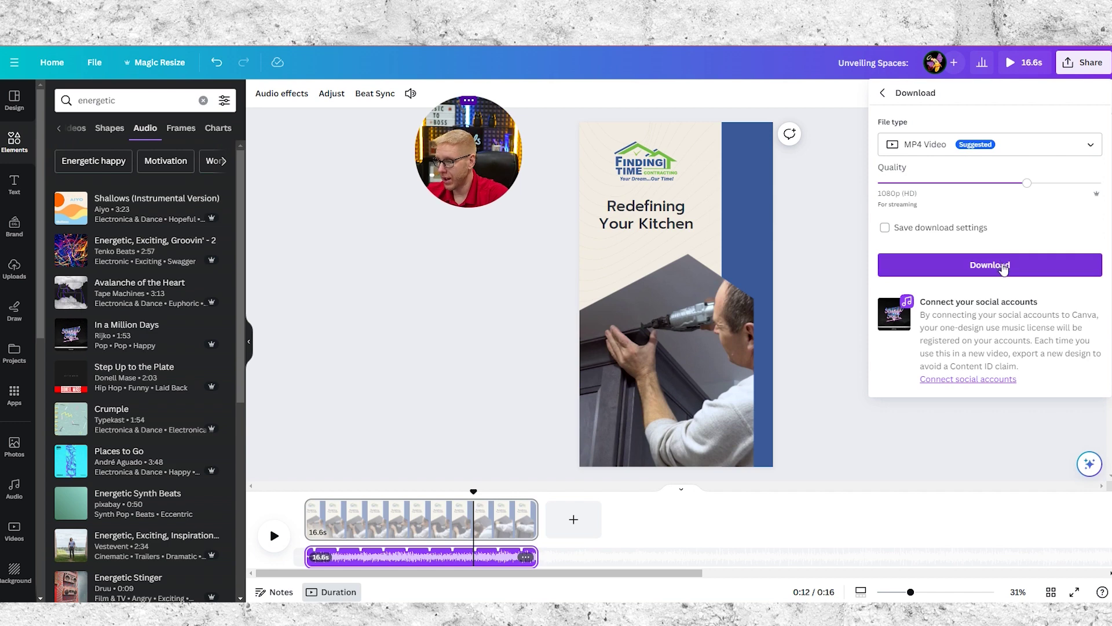
left_click(443, 488)
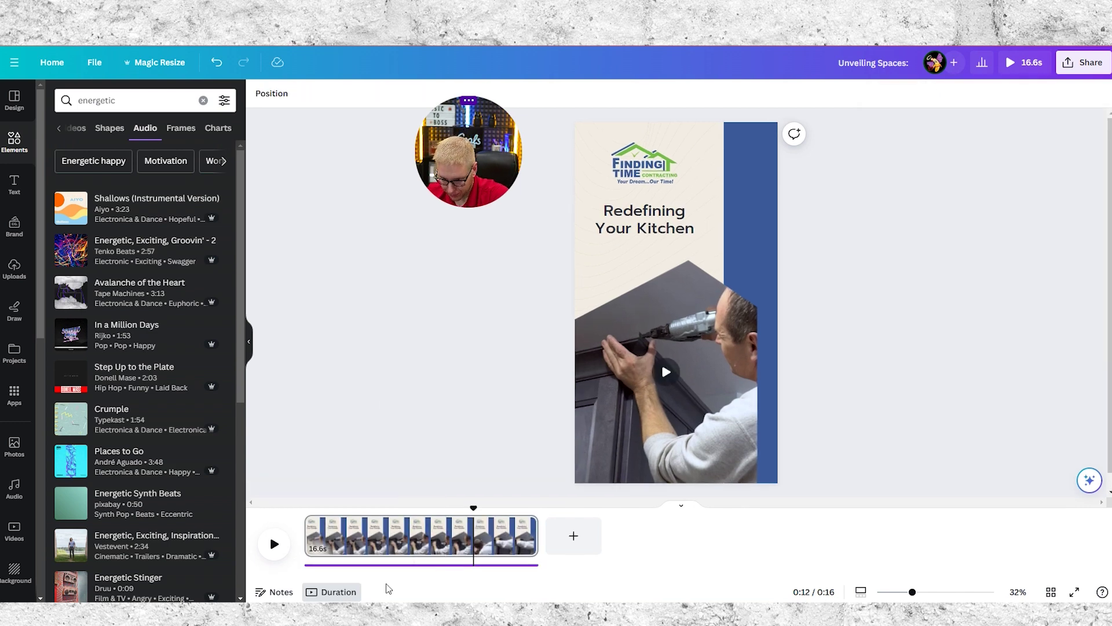
left_click(398, 564)
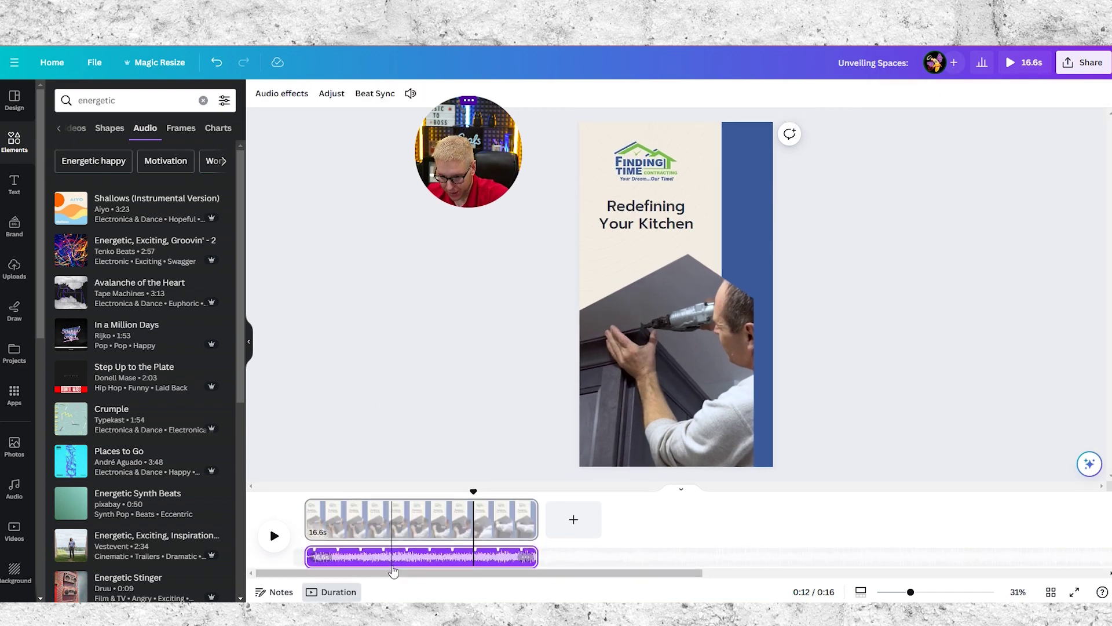
left_click(959, 186)
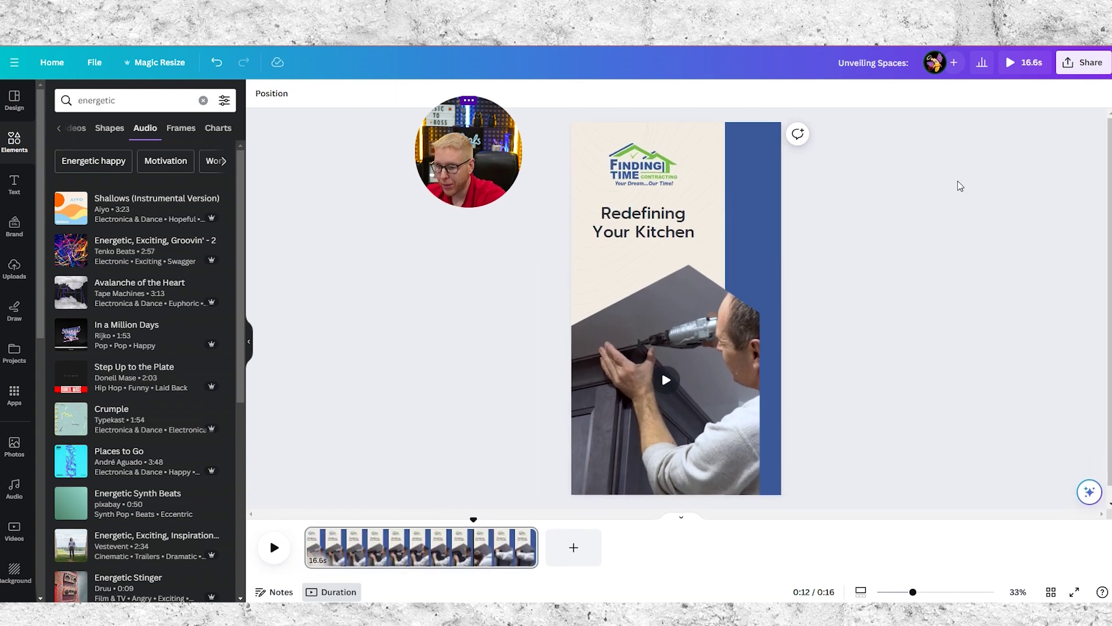
Step: Download the design as an MP4 Video in 1080p (HD) quality
left_click(1077, 64)
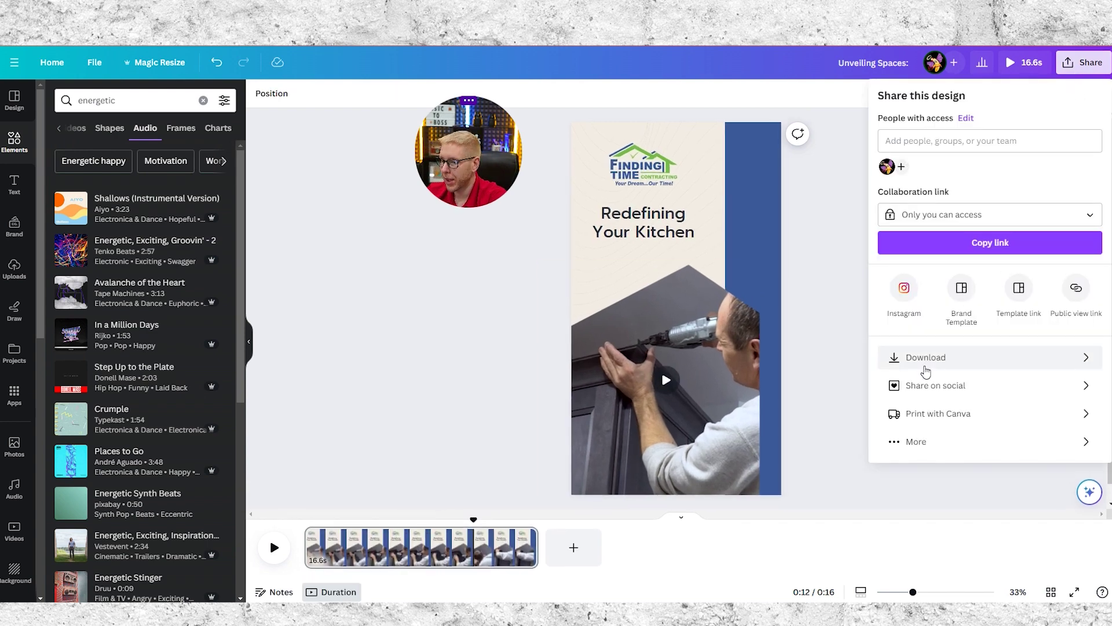
left_click(941, 354)
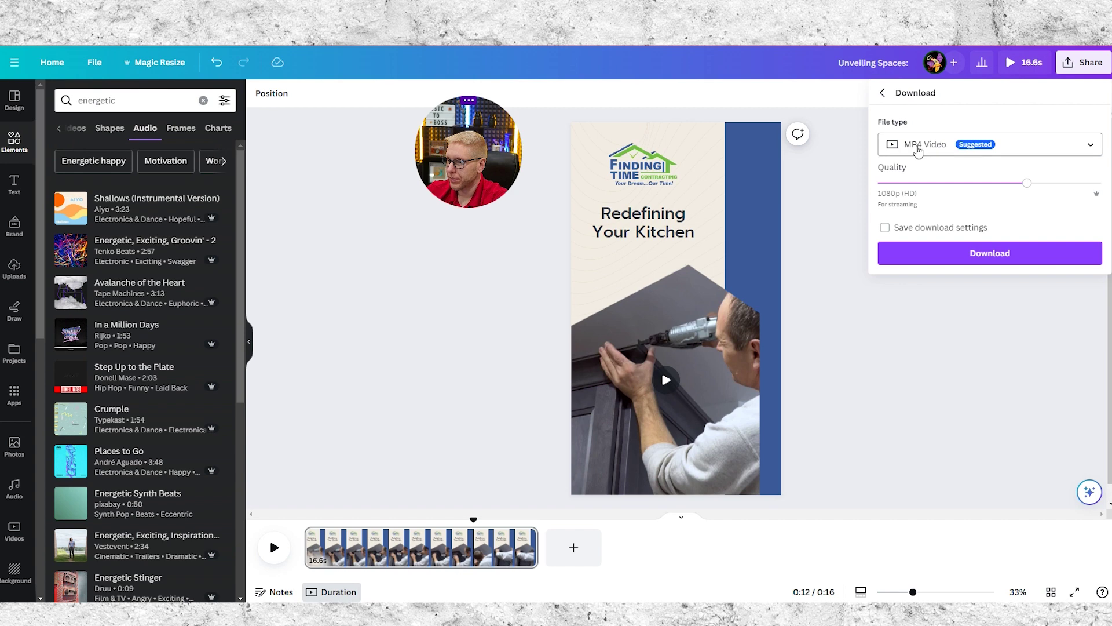
left_click(914, 255)
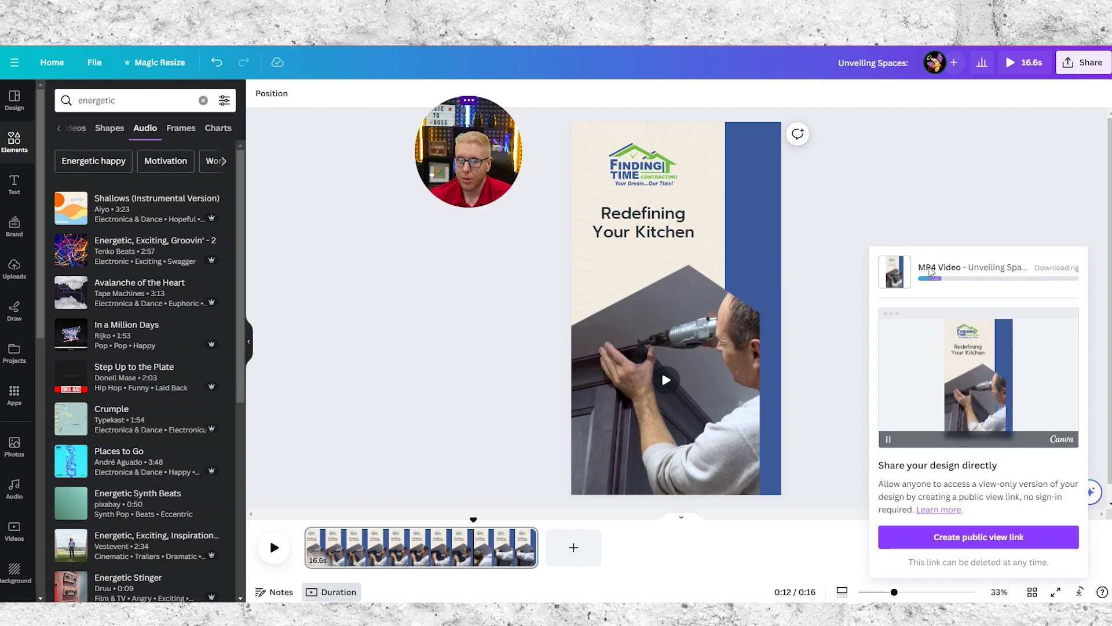
Step: Return to the design template results for "kitchen remodel" and look through them
left_click(25, 102)
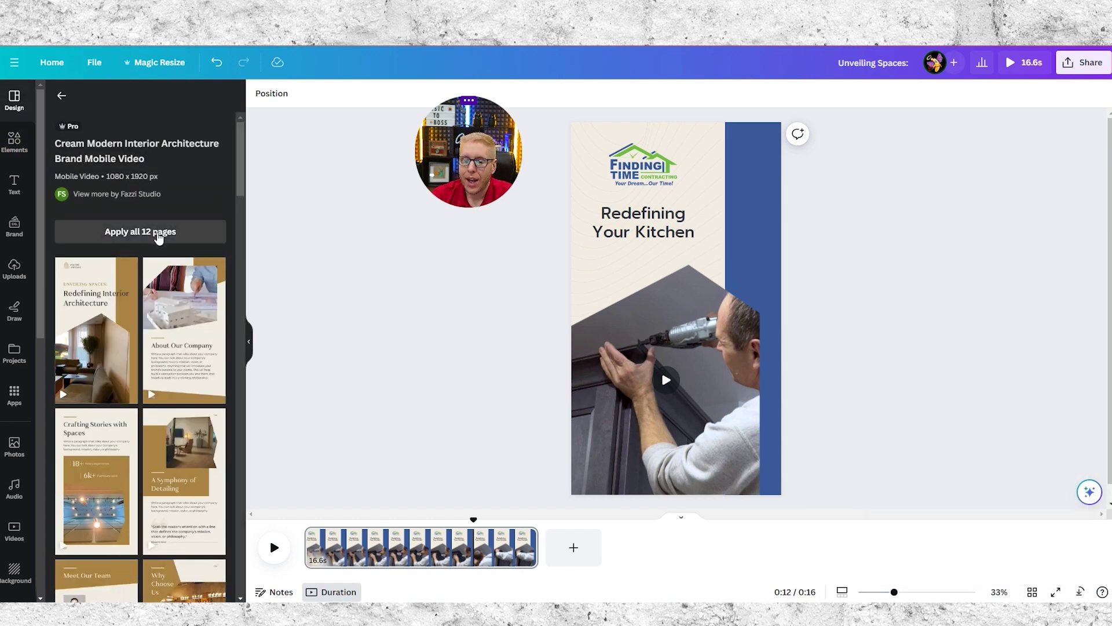
left_click(61, 96)
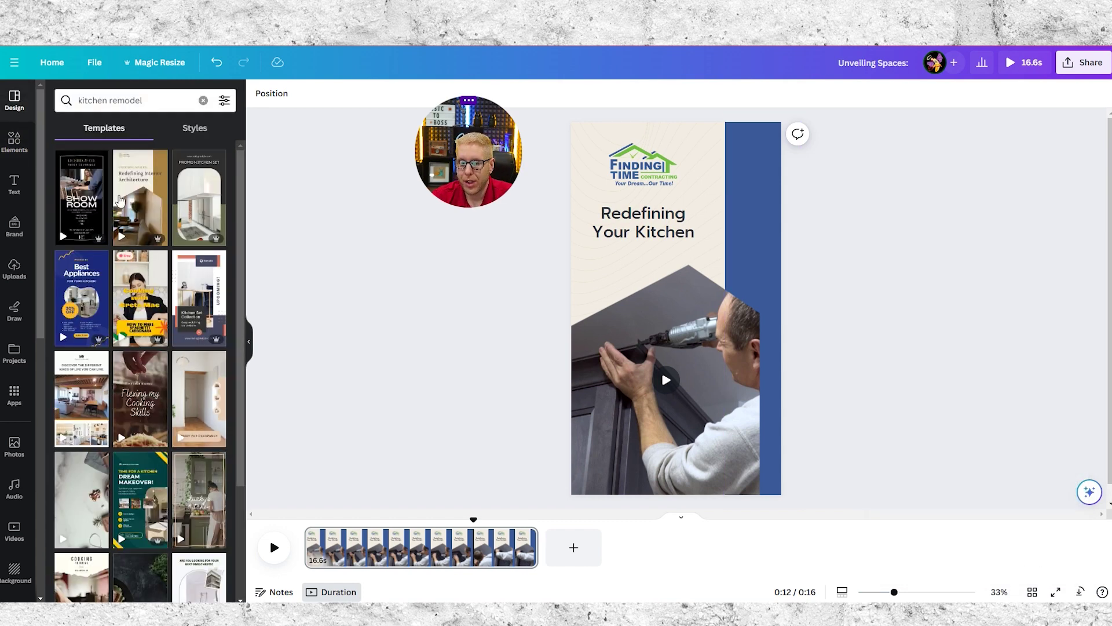
scroll(112, 412, "down", 10)
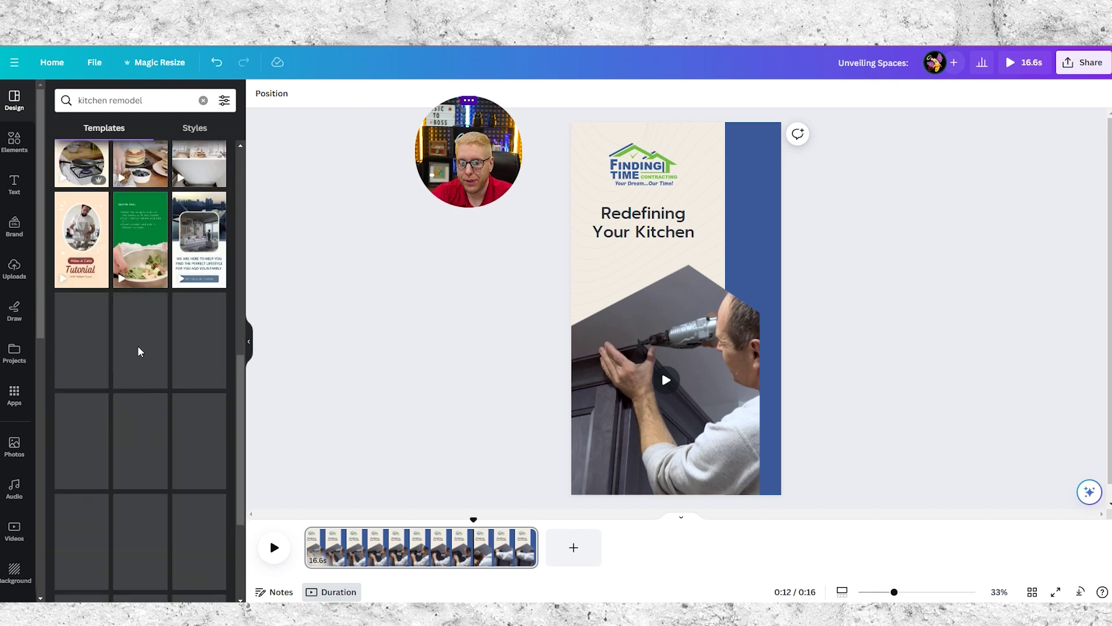
Step: Search the design templates for "call to action" and look through the results
left_click(115, 100)
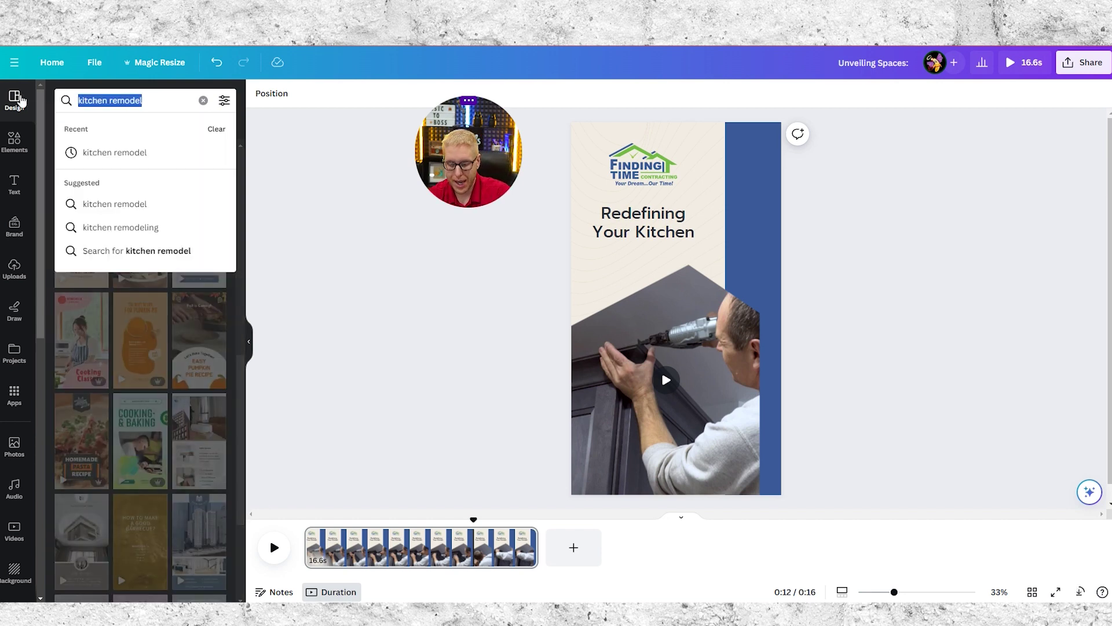
type("call")
type("ction")
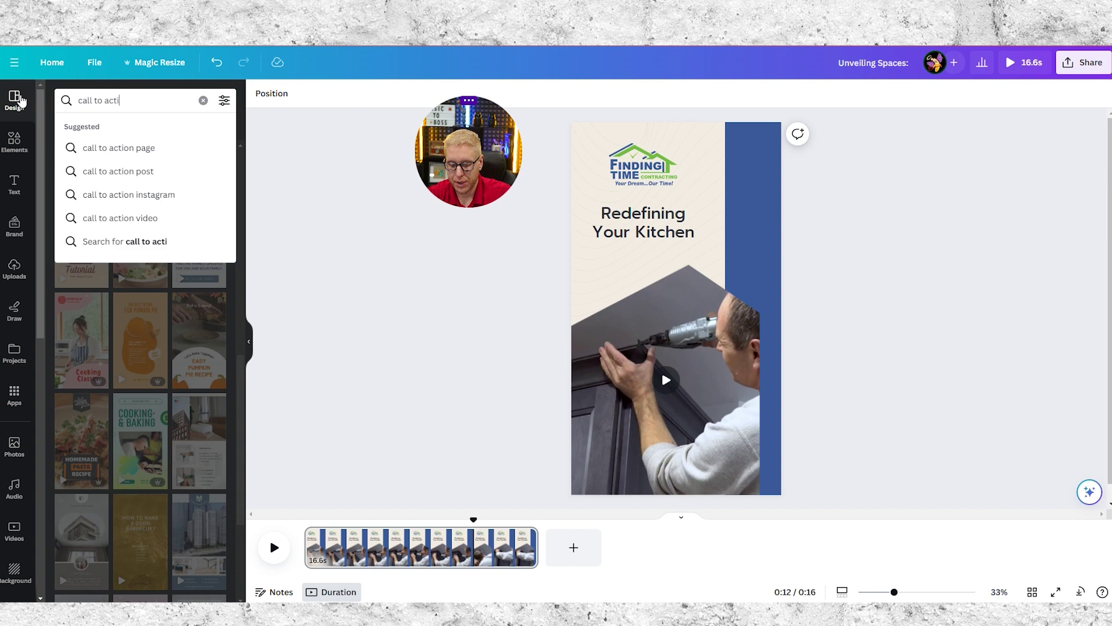
key("Return")
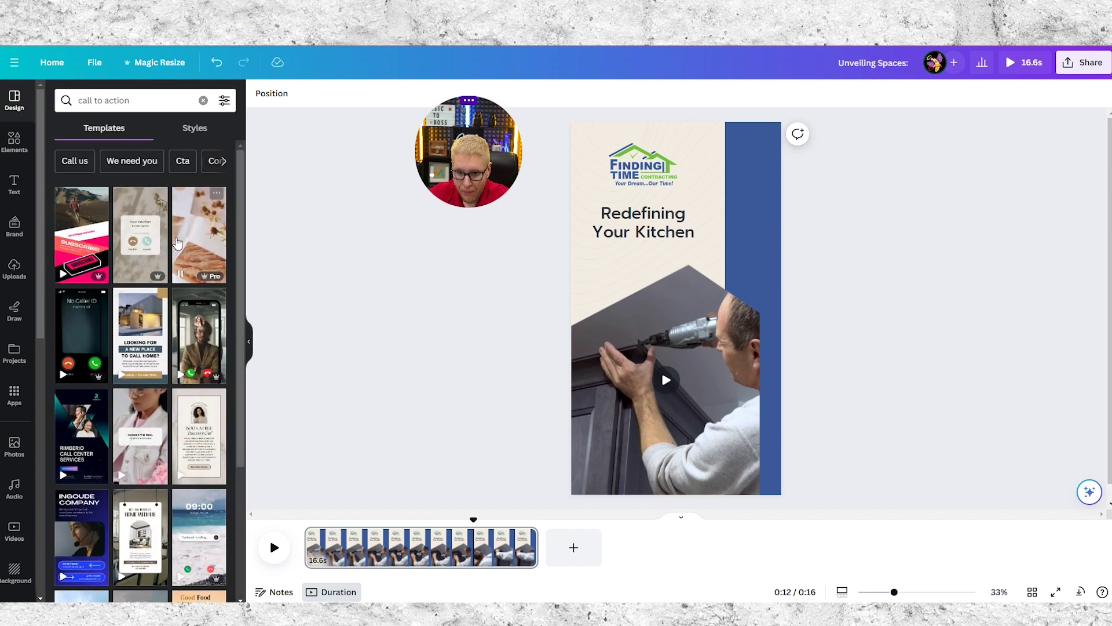
scroll(147, 345, "down", 5)
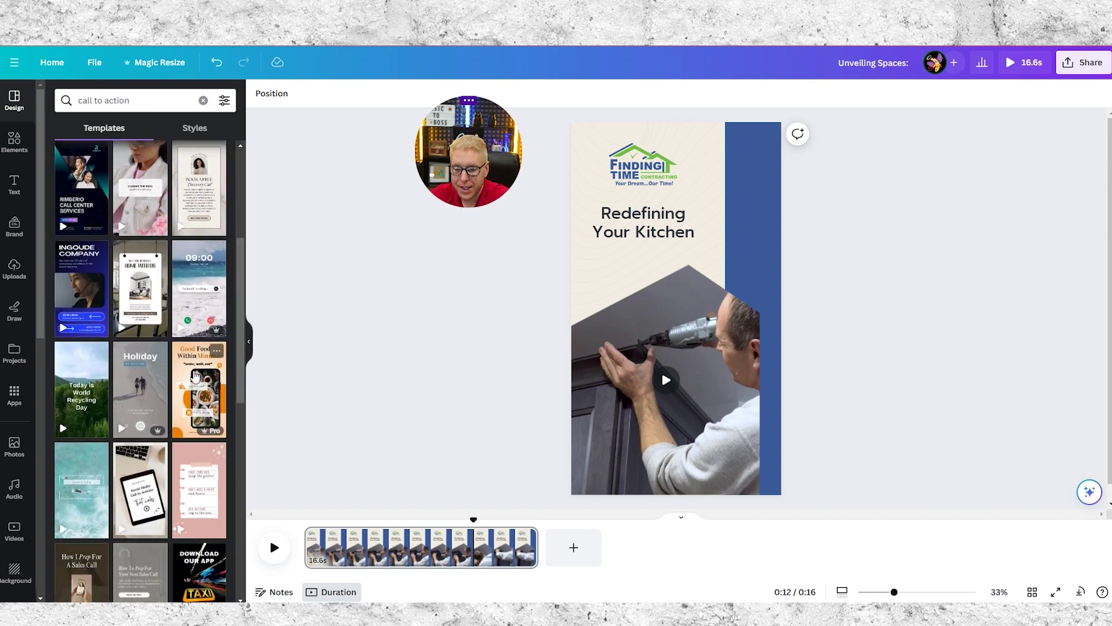
scroll(146, 344, "down", 2)
scroll(147, 290, "up", 10)
Step: Replace the template search with "testimonial" and look through the results
left_click_drag(146, 108, 81, 100)
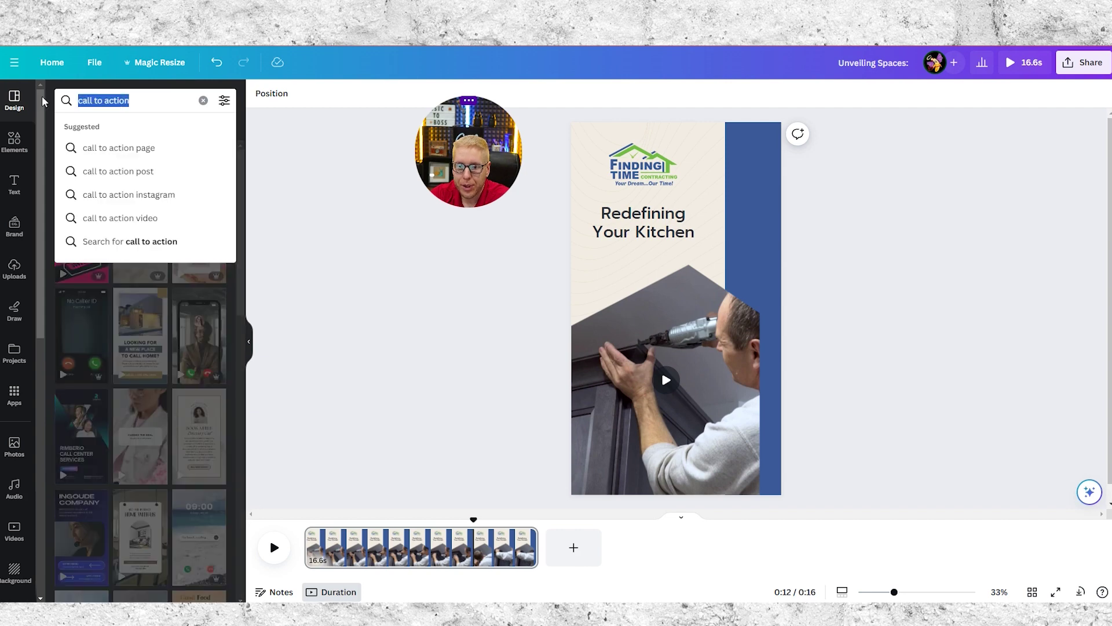
key("BackSpace")
type("te")
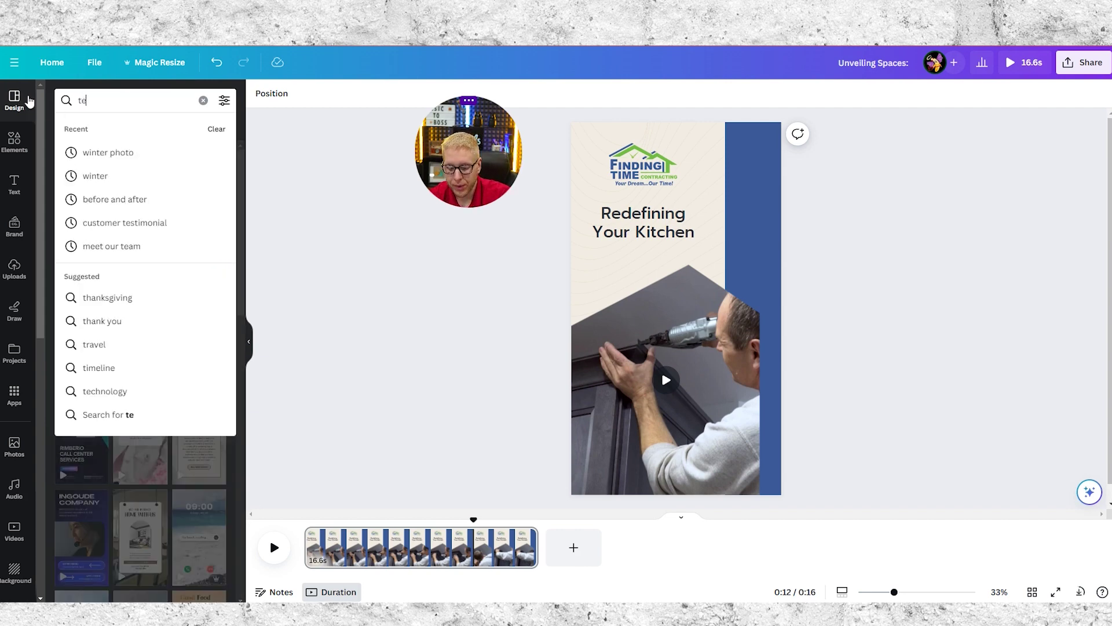
type("stimonial")
key("Return")
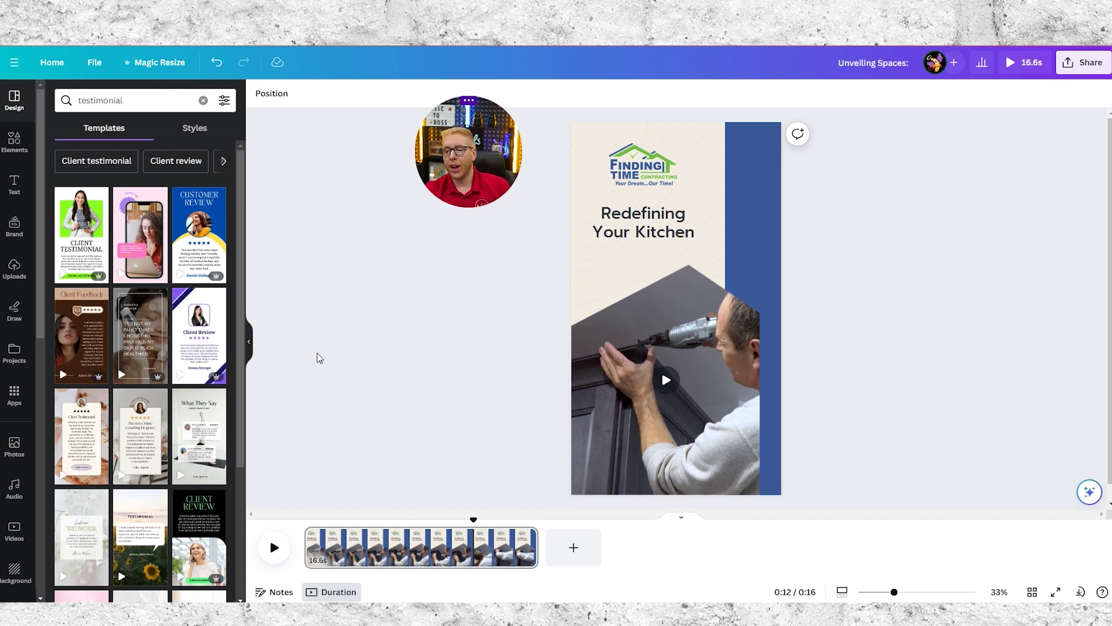
scroll(137, 434, "down", 3)
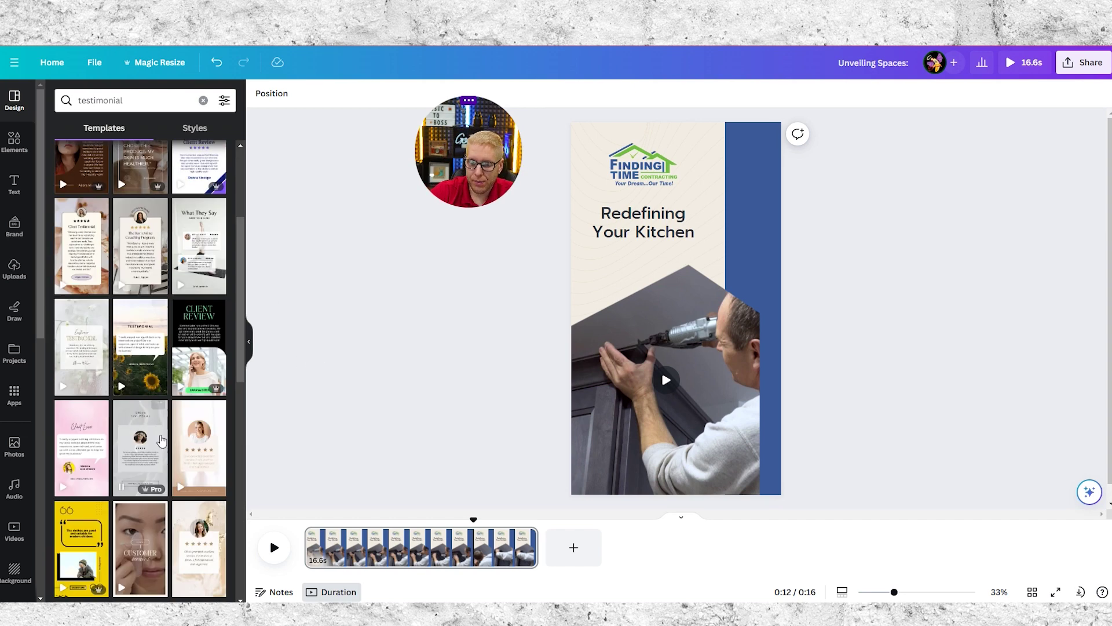